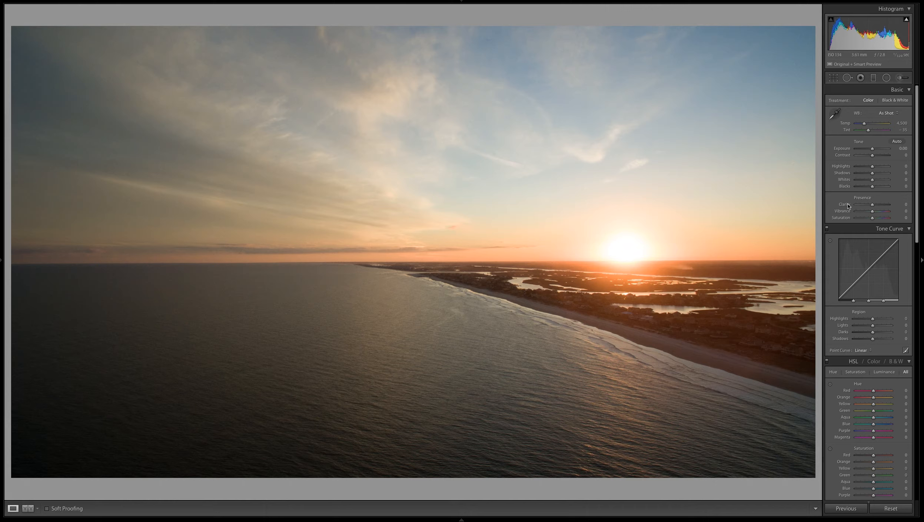
# Enable lens profile corrections for the photo, toggling them off and on to compare the distortion.
pyautogui.scroll(-15, 848, 206)
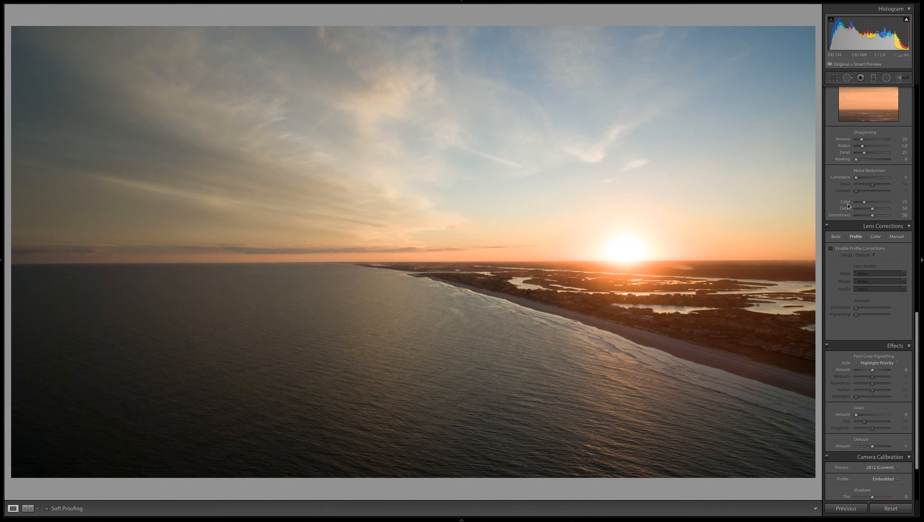
pyautogui.click(831, 250)
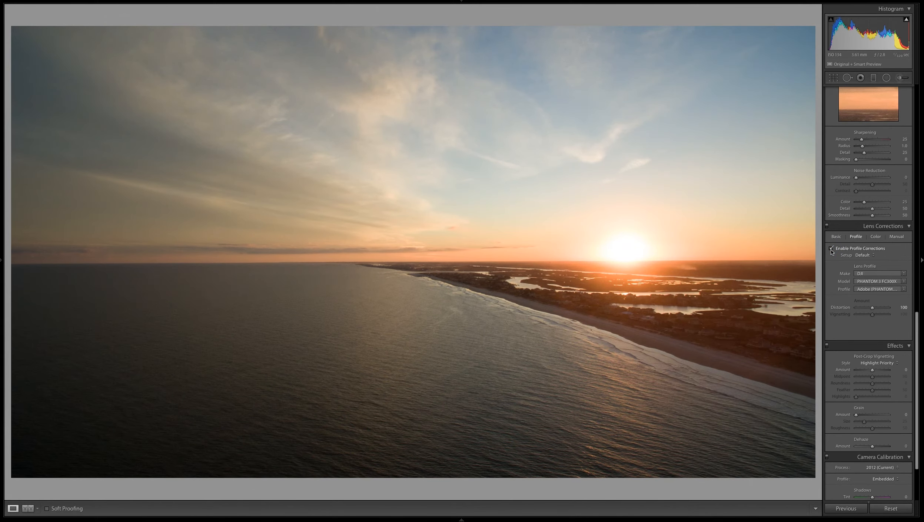
pyautogui.click(831, 250)
pyautogui.click(831, 249)
# Try a warmer white balance temperature of about 6,156, and reset it to the original value.
pyautogui.scroll(1, 830, 282)
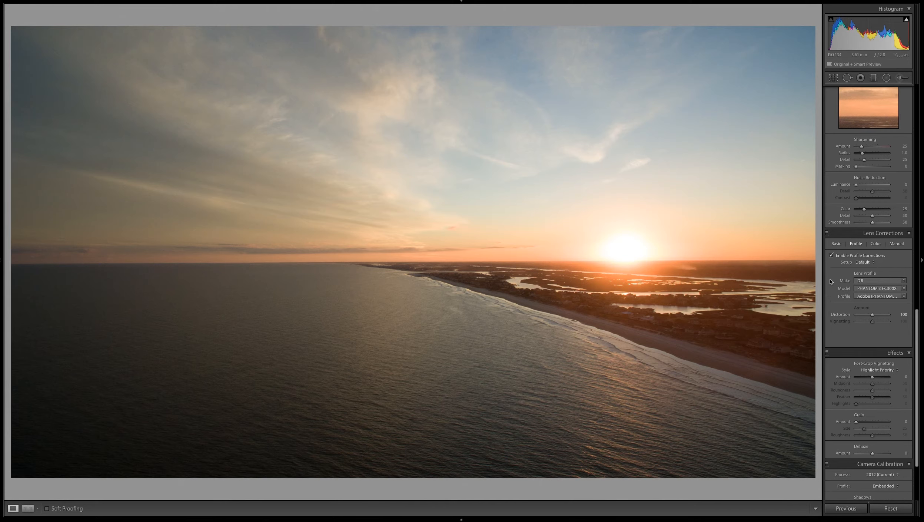
pyautogui.scroll(10, 830, 282)
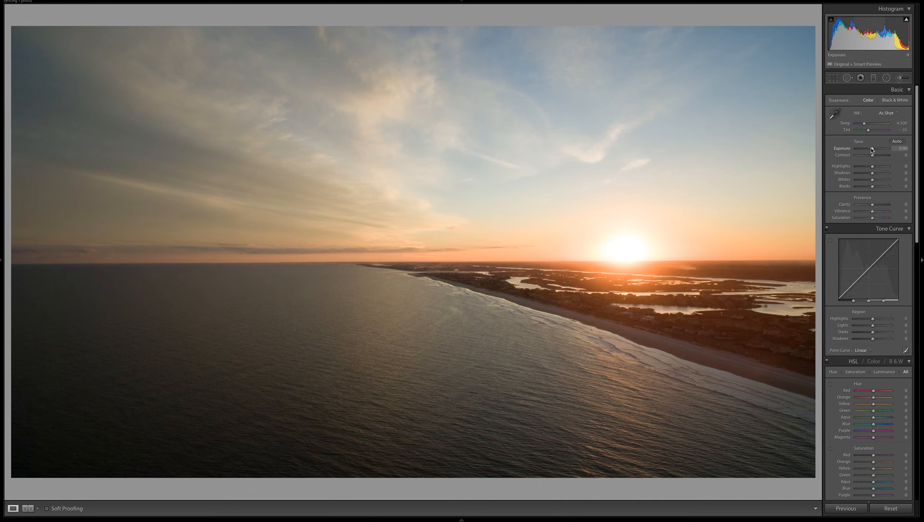
pyautogui.moveTo(864, 126)
pyautogui.mouseDown()
pyautogui.moveTo(855, 127)
pyautogui.moveTo(889, 126)
pyautogui.moveTo(869, 127)
pyautogui.mouseUp()
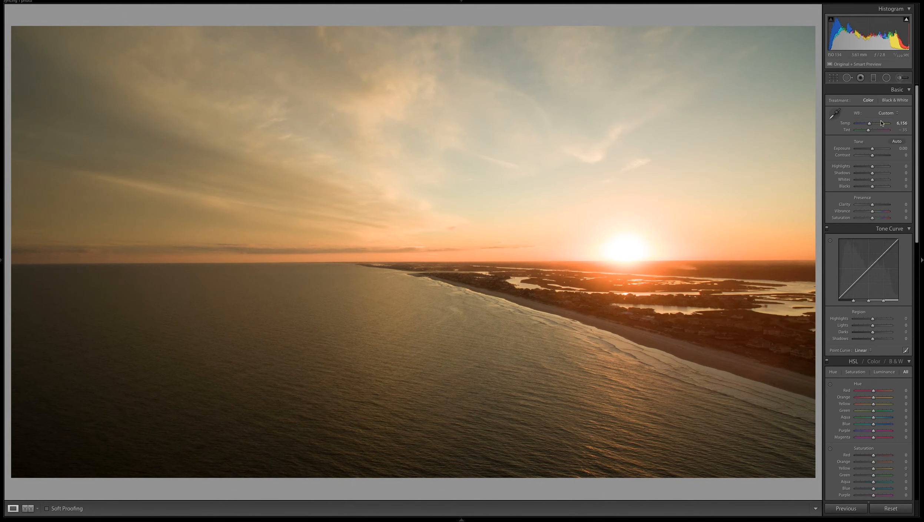
pyautogui.doubleClick(846, 124)
pyautogui.moveTo(864, 123); pyautogui.dragTo(871, 127)
pyautogui.doubleClick(849, 126)
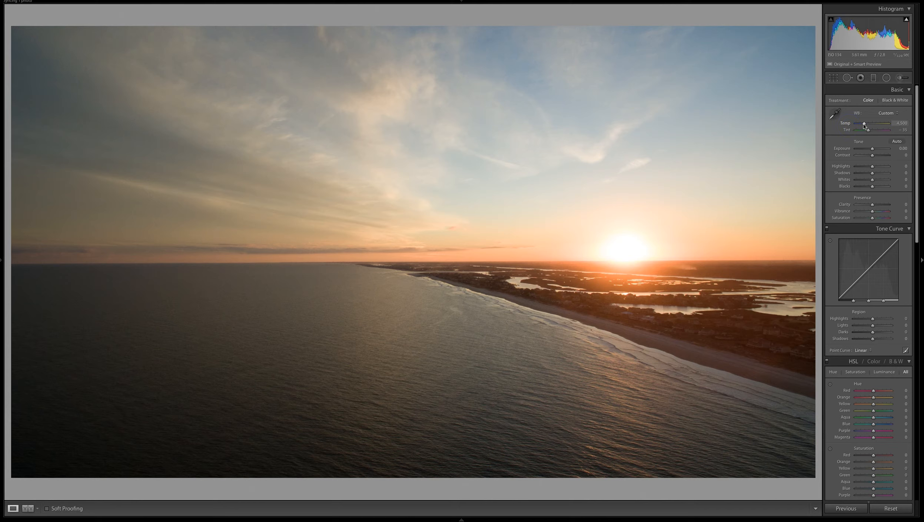
# Warm the photo slightly by setting the white balance temperature to 5,189.
pyautogui.moveTo(865, 125); pyautogui.dragTo(867, 125)
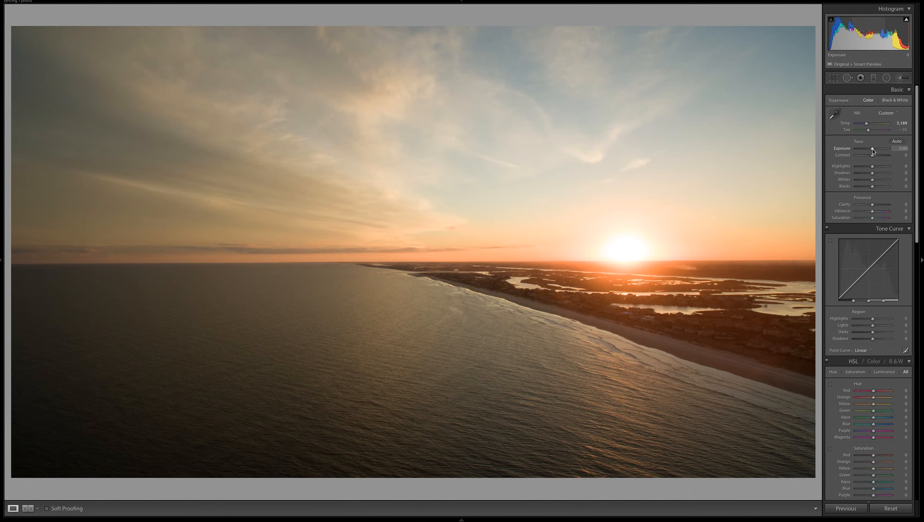
pyautogui.moveTo(874, 150); pyautogui.dragTo(873, 155)
# Balance the basic tones by setting Highlights to -83, Shadows to +51 and Whites to -46.
pyautogui.scroll(-2, 873, 155)
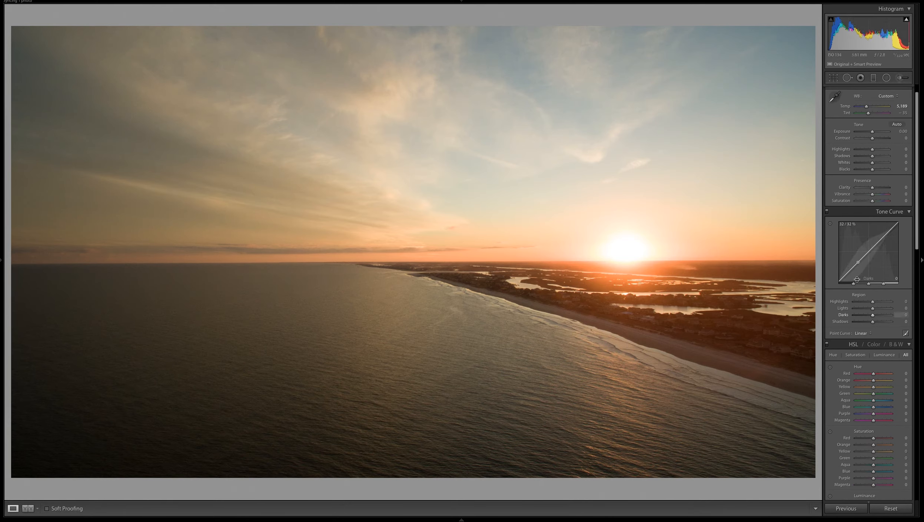
pyautogui.moveTo(872, 149)
pyautogui.mouseDown()
pyautogui.moveTo(892, 149)
pyautogui.moveTo(843, 152)
pyautogui.moveTo(888, 157)
pyautogui.moveTo(855, 158)
pyautogui.moveTo(860, 152)
pyautogui.mouseUp()
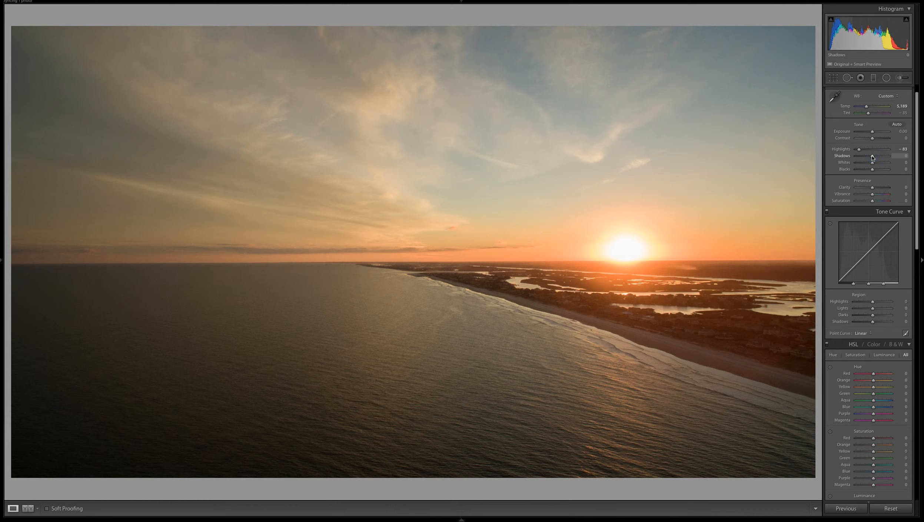
pyautogui.moveTo(873, 157)
pyautogui.mouseDown()
pyautogui.moveTo(861, 160)
pyautogui.moveTo(882, 160)
pyautogui.mouseUp()
pyautogui.moveTo(873, 162); pyautogui.dragTo(865, 162)
# Try Blacks at -10 and Contrast at +97, resetting each to zero.
pyautogui.moveTo(873, 169)
pyautogui.mouseDown()
pyautogui.moveTo(888, 170)
pyautogui.moveTo(871, 174)
pyautogui.mouseUp()
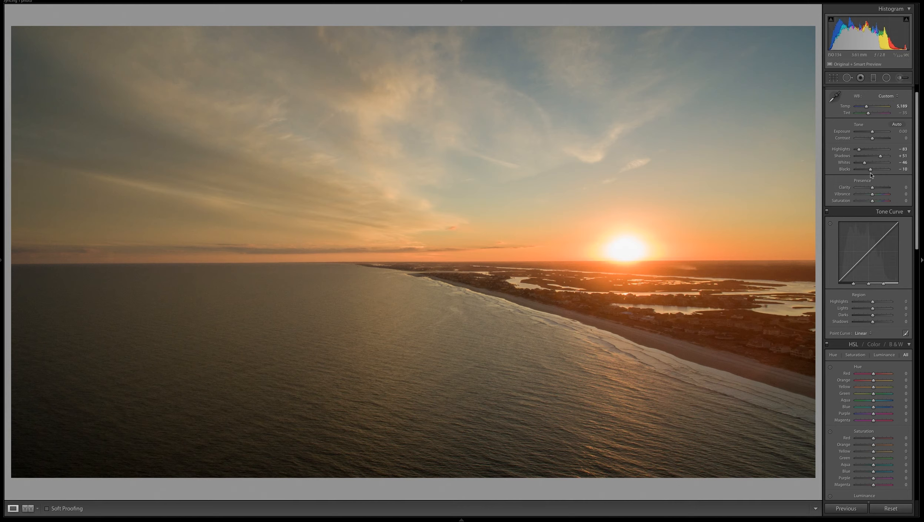
pyautogui.doubleClick(845, 171)
pyautogui.moveTo(873, 138); pyautogui.dragTo(893, 142)
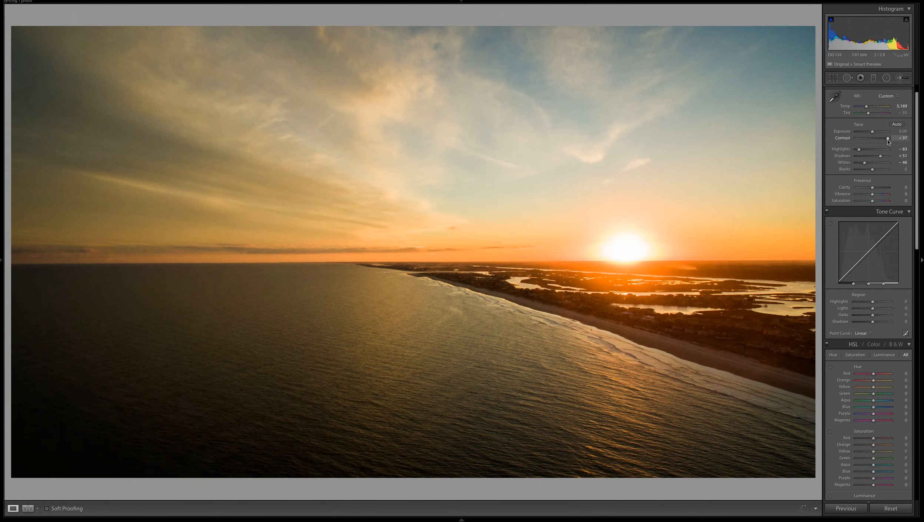
pyautogui.doubleClick(888, 139)
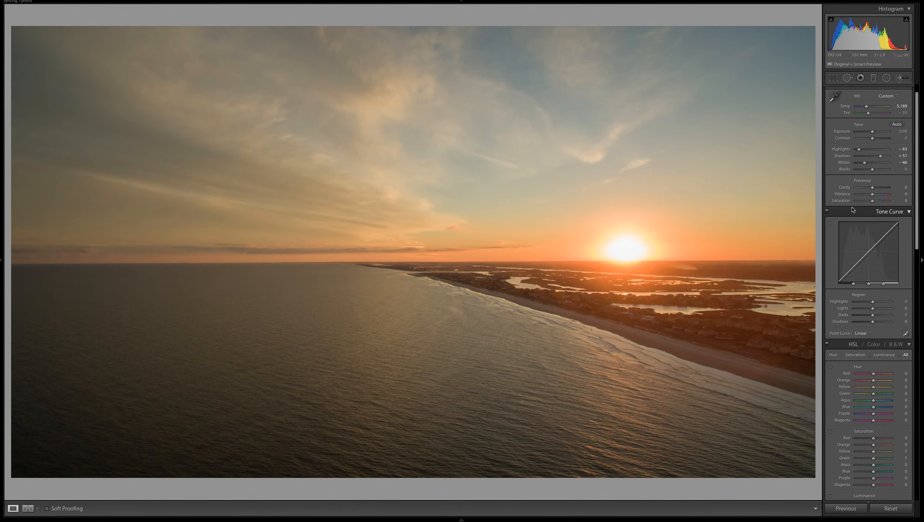
# Shape the tone curve by setting its Highlights to +17, Lights to -9 and Darks to +29.
pyautogui.scroll(-3, 852, 206)
pyautogui.scroll(-5, 852, 207)
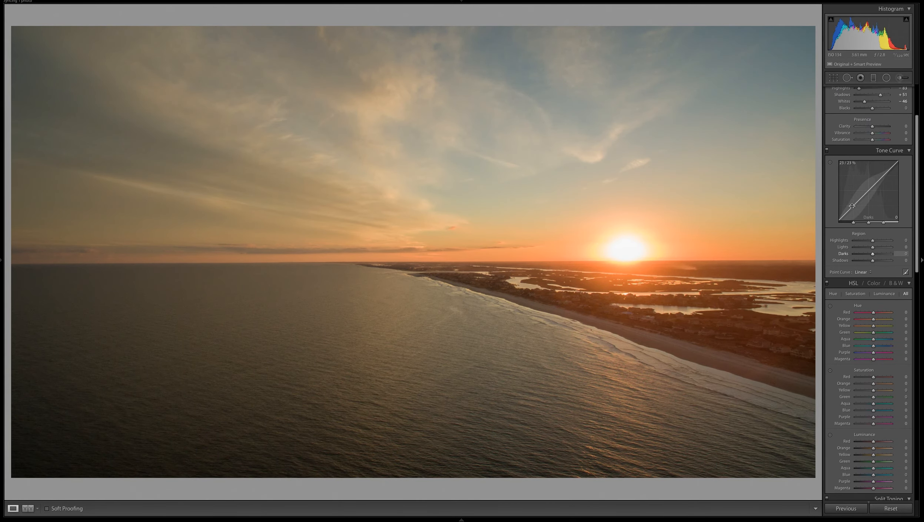
pyautogui.moveTo(873, 216)
pyautogui.mouseDown()
pyautogui.moveTo(888, 222)
pyautogui.moveTo(876, 221)
pyautogui.mouseUp()
pyautogui.moveTo(873, 221)
pyautogui.mouseDown()
pyautogui.moveTo(865, 223)
pyautogui.moveTo(878, 228)
pyautogui.mouseUp()
# Compare the edited photo with its original version by switching repeatedly between the before and after views.
pyautogui.press('\\')
pyautogui.press('\\')
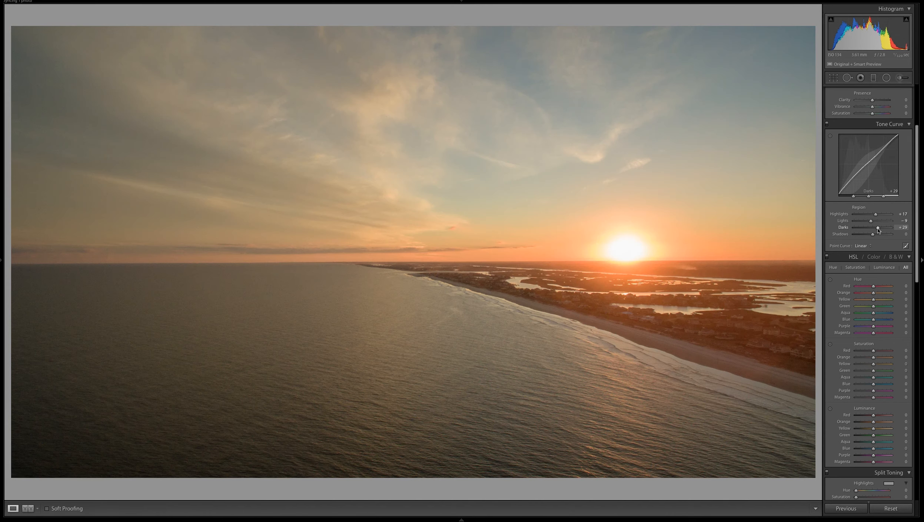
pyautogui.press('\\')
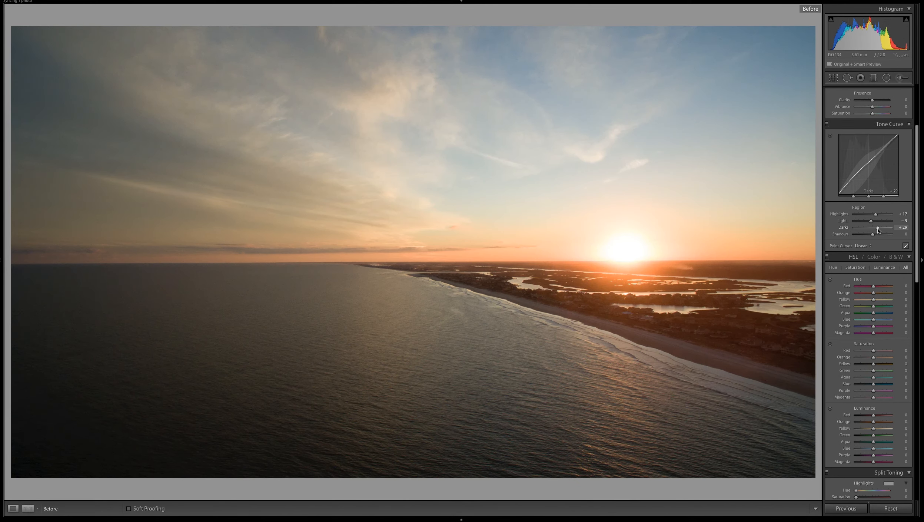
pyautogui.press('\\')
pyautogui.press('\\')
pyautogui.press('\\')
pyautogui.press('\\')
pyautogui.press('\\')
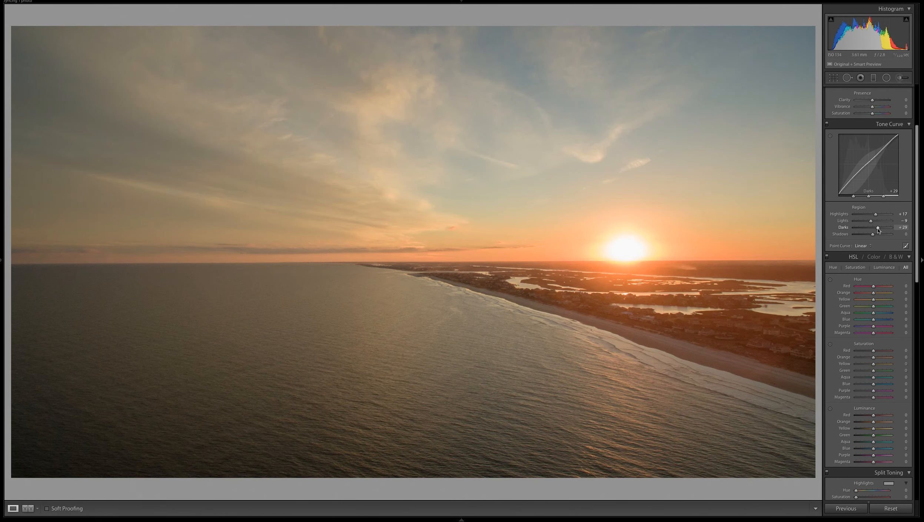
pyautogui.press('\\')
pyautogui.press('\\')
pyautogui.press('\\')
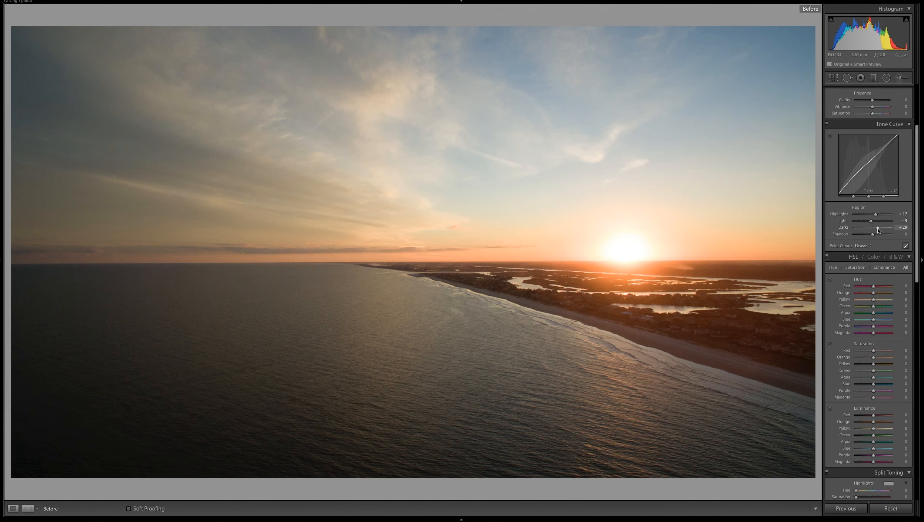
pyautogui.press('\\')
pyautogui.press('\\')
pyautogui.press('\\')
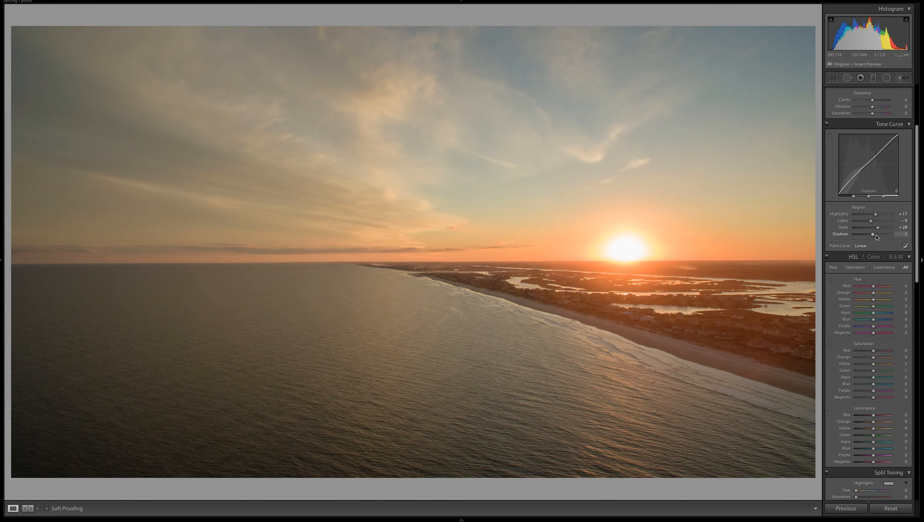
# Set the tone curve's Shadows to -17 to deepen the darkest areas.
pyautogui.moveTo(873, 235); pyautogui.dragTo(871, 242)
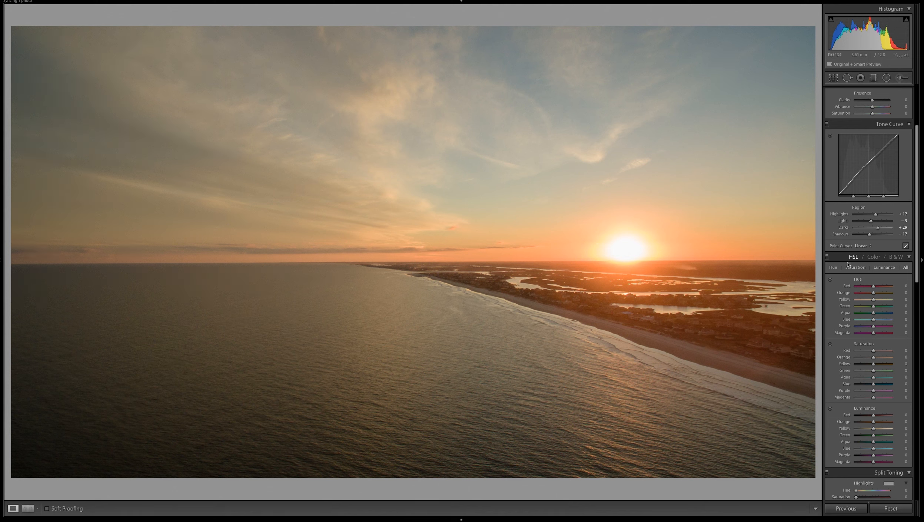
# Try blue and aqua saturation at +100, inspect the sky up close, and reset both colors to zero.
pyautogui.scroll(-2, 849, 261)
pyautogui.scroll(-5, 847, 265)
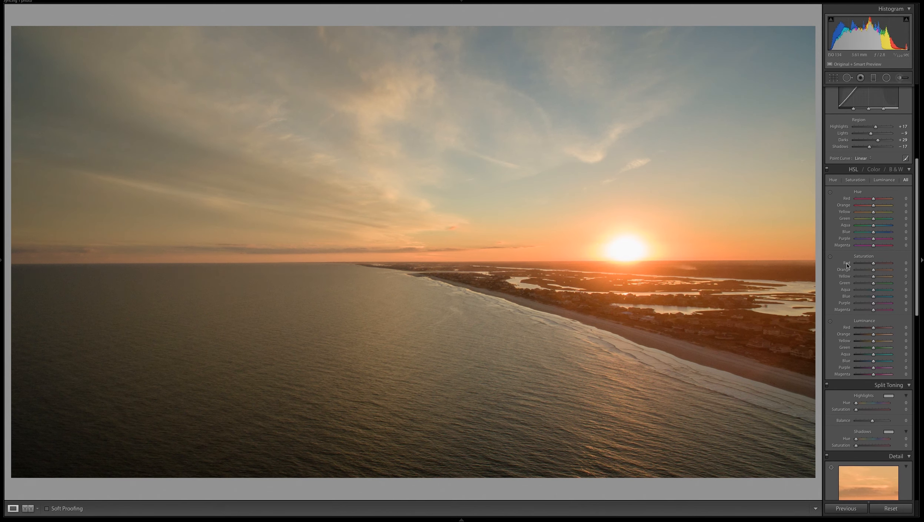
pyautogui.scroll(-2, 860, 244)
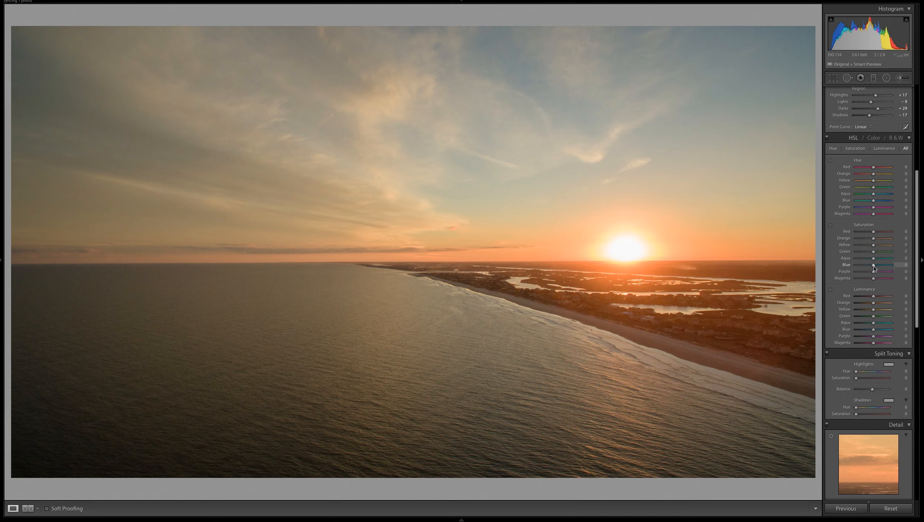
pyautogui.moveTo(874, 265); pyautogui.dragTo(912, 266)
pyautogui.moveTo(874, 259); pyautogui.dragTo(912, 258)
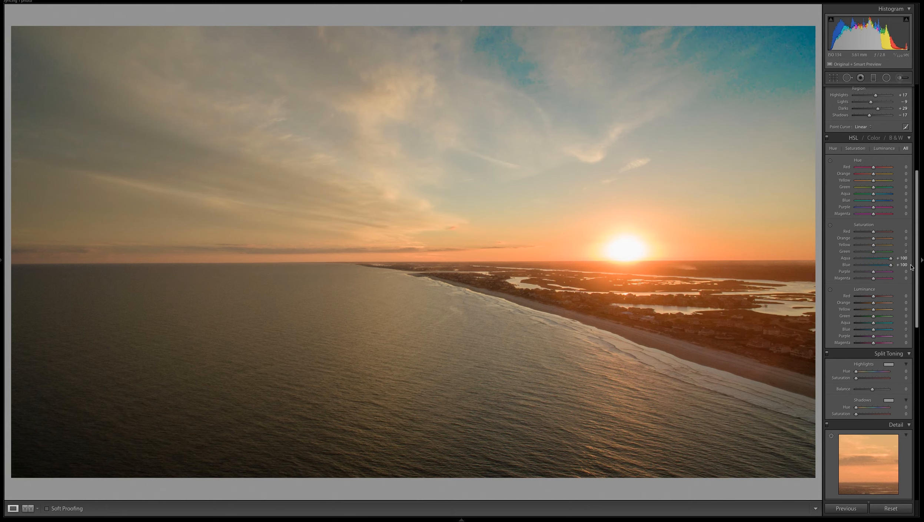
pyautogui.click(762, 48)
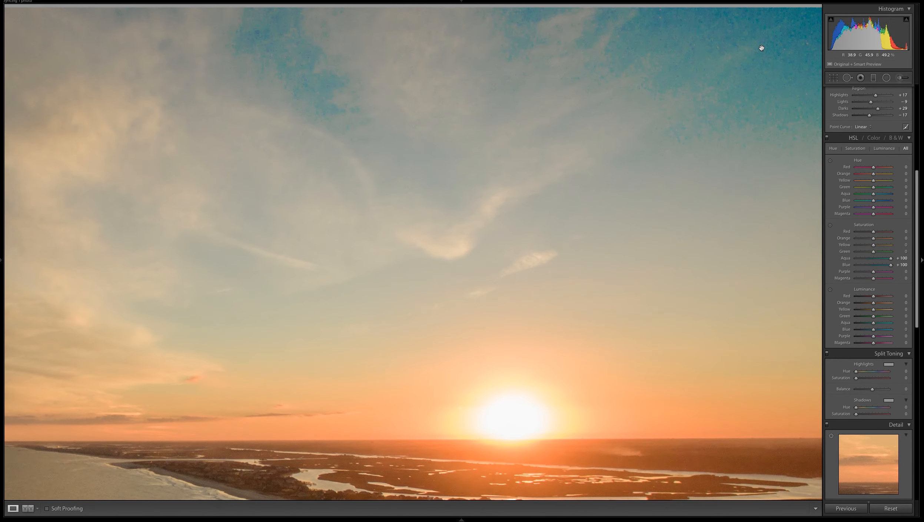
pyautogui.click(761, 48)
pyautogui.doubleClick(891, 265)
pyautogui.doubleClick(891, 258)
# Boost the orange tones to +69 saturation and +15 luminance.
pyautogui.moveTo(873, 238)
pyautogui.mouseDown()
pyautogui.moveTo(859, 240)
pyautogui.moveTo(887, 243)
pyautogui.mouseUp()
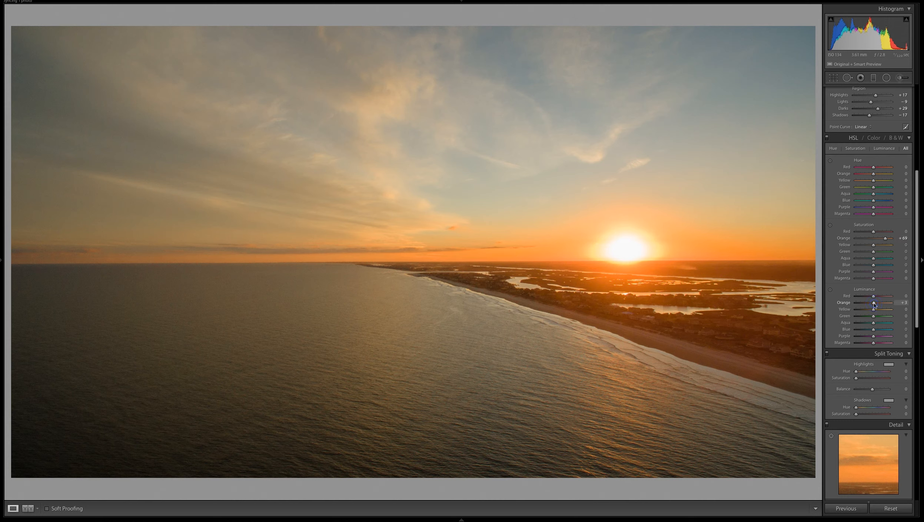
pyautogui.moveTo(874, 305)
pyautogui.mouseDown()
pyautogui.moveTo(886, 305)
pyautogui.moveTo(877, 305)
pyautogui.mouseUp()
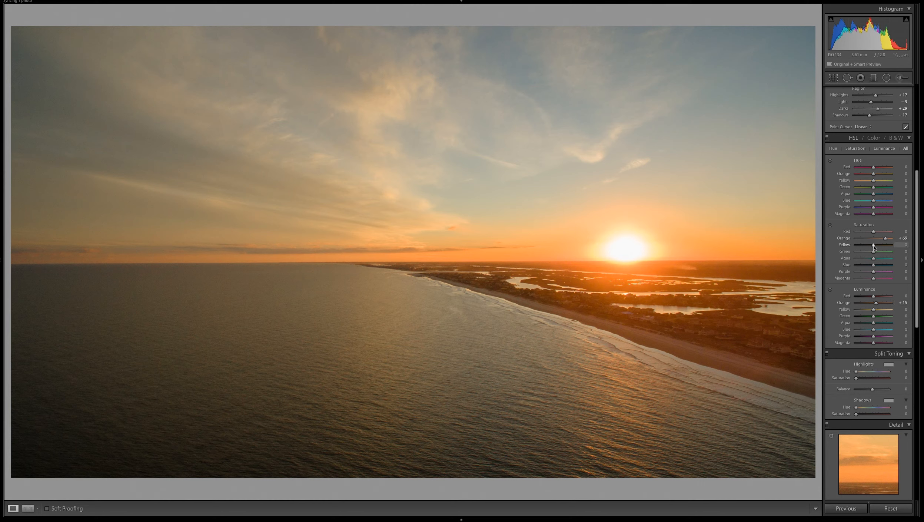
# Set the yellow tones to +41 saturation and +3 luminance, and compare the result with the original photo.
pyautogui.moveTo(874, 248); pyautogui.dragTo(877, 248)
pyautogui.moveTo(888, 246)
pyautogui.mouseDown()
pyautogui.moveTo(870, 247)
pyautogui.moveTo(881, 248)
pyautogui.mouseUp()
pyautogui.moveTo(873, 309)
pyautogui.mouseDown()
pyautogui.moveTo(885, 312)
pyautogui.moveTo(876, 315)
pyautogui.mouseUp()
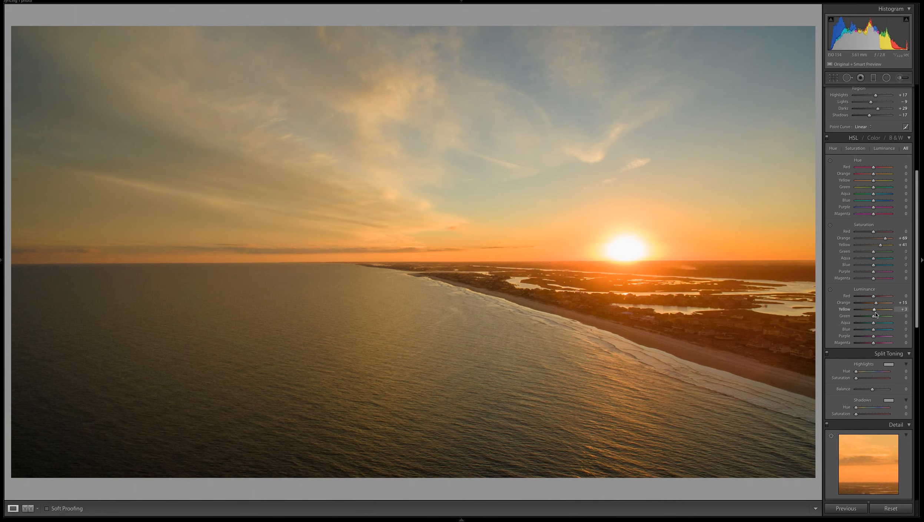
pyautogui.press('\\')
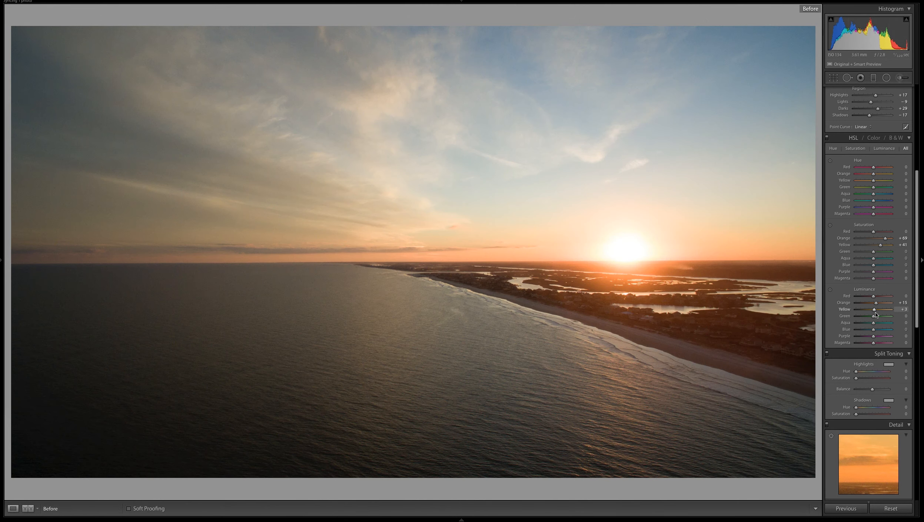
pyautogui.press('\\')
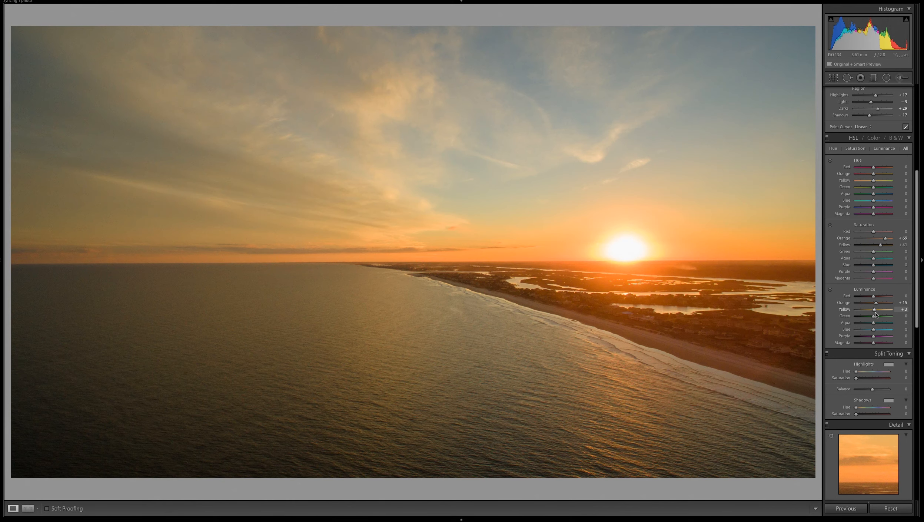
pyautogui.press('\\')
pyautogui.press('\\')
# Try shifting the green luminance in both directions, and reset it to zero.
pyautogui.scroll(-3, 875, 314)
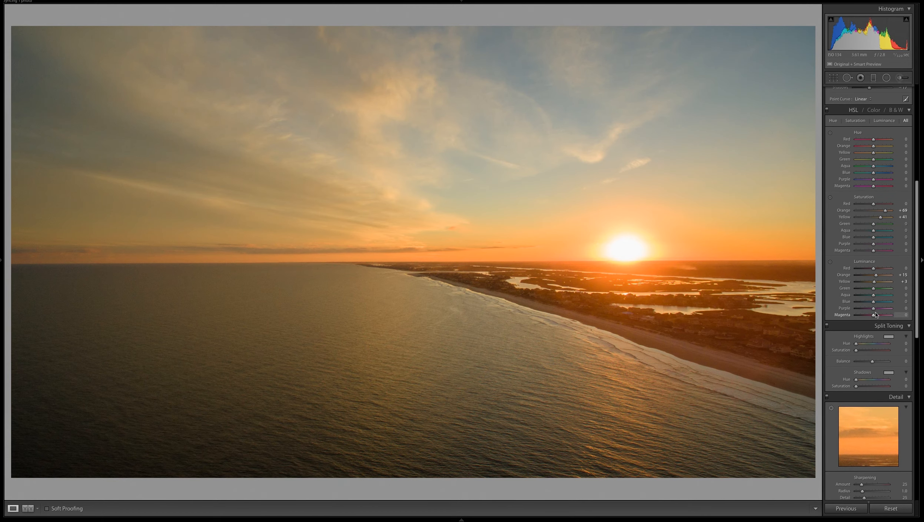
pyautogui.scroll(-1, 876, 315)
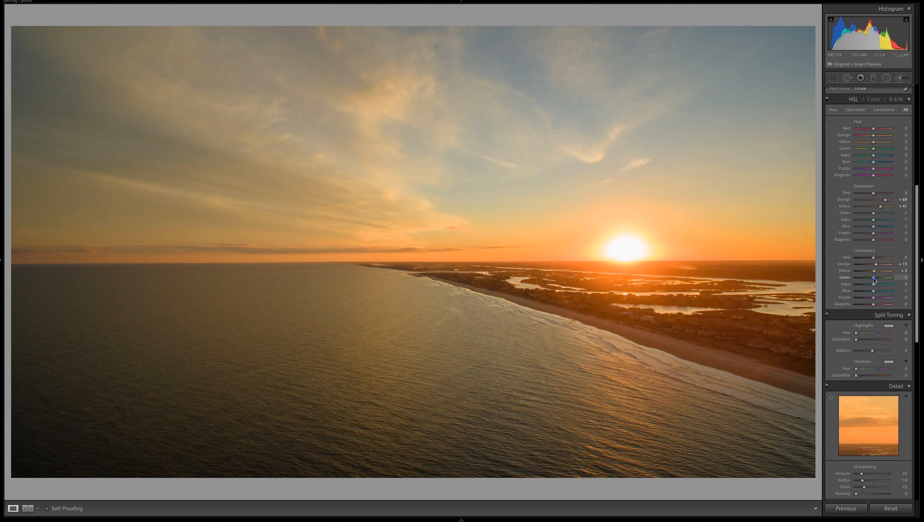
pyautogui.moveTo(874, 281)
pyautogui.mouseDown()
pyautogui.moveTo(889, 283)
pyautogui.moveTo(847, 284)
pyautogui.moveTo(891, 278)
pyautogui.mouseUp()
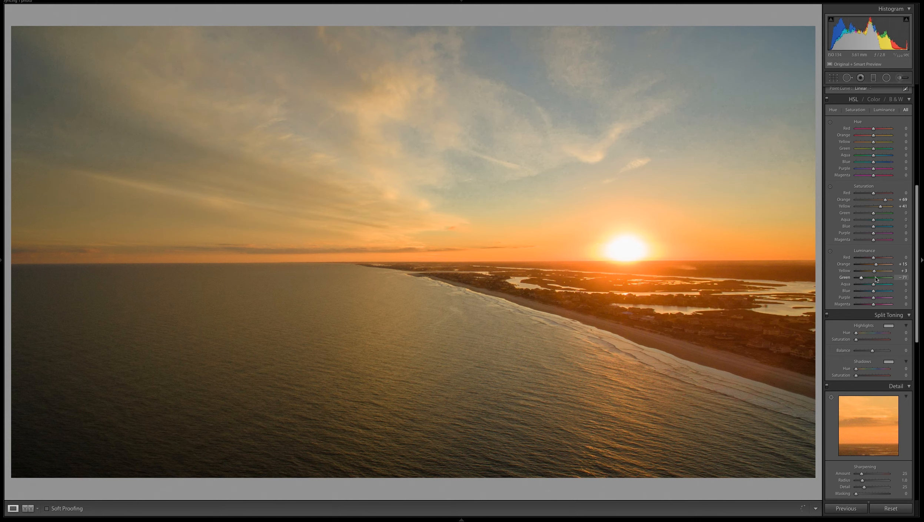
pyautogui.doubleClick(847, 279)
# Compare the shoreline up close with the original photo before adjusting detail.
pyautogui.scroll(-5, 849, 328)
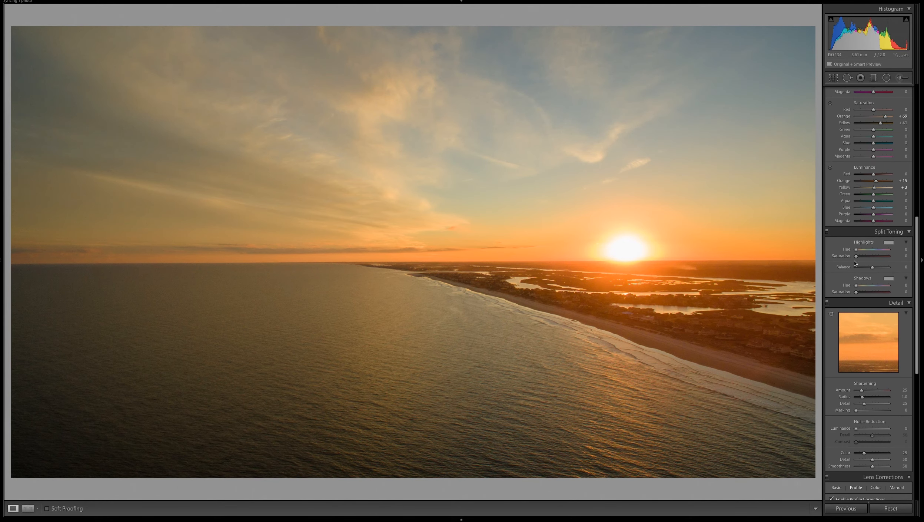
pyautogui.scroll(-1, 843, 287)
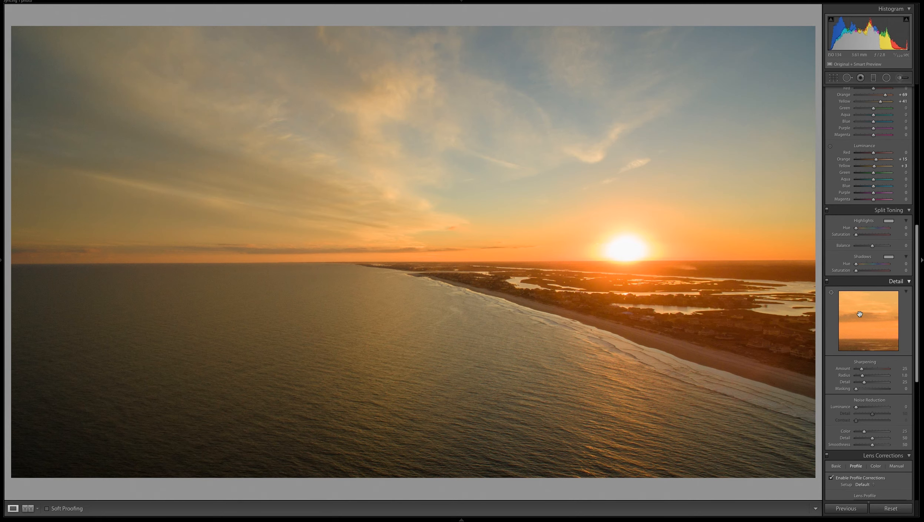
pyautogui.scroll(-6, 826, 388)
pyautogui.scroll(-1, 826, 388)
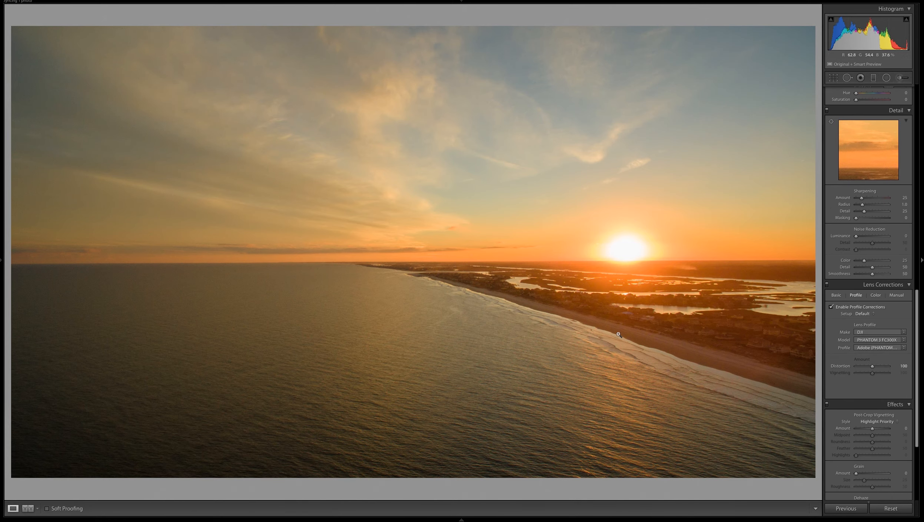
pyautogui.click(639, 320)
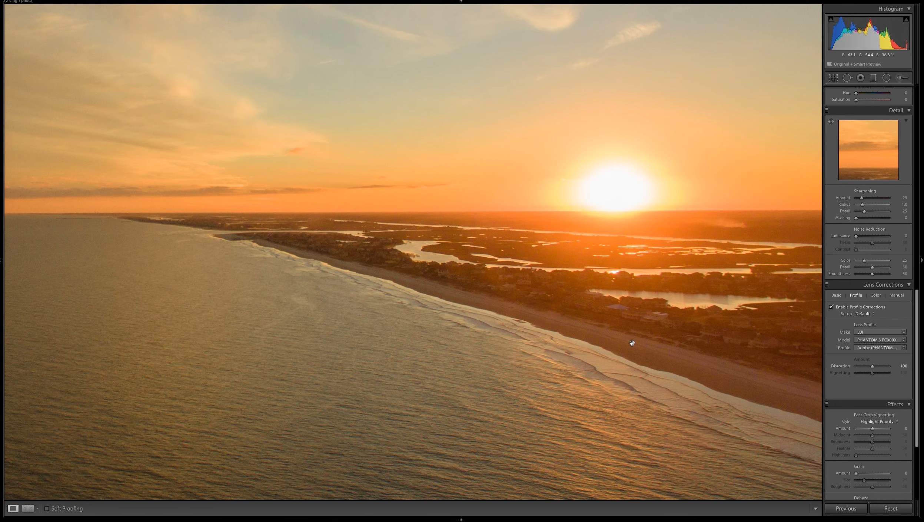
pyautogui.press('\\')
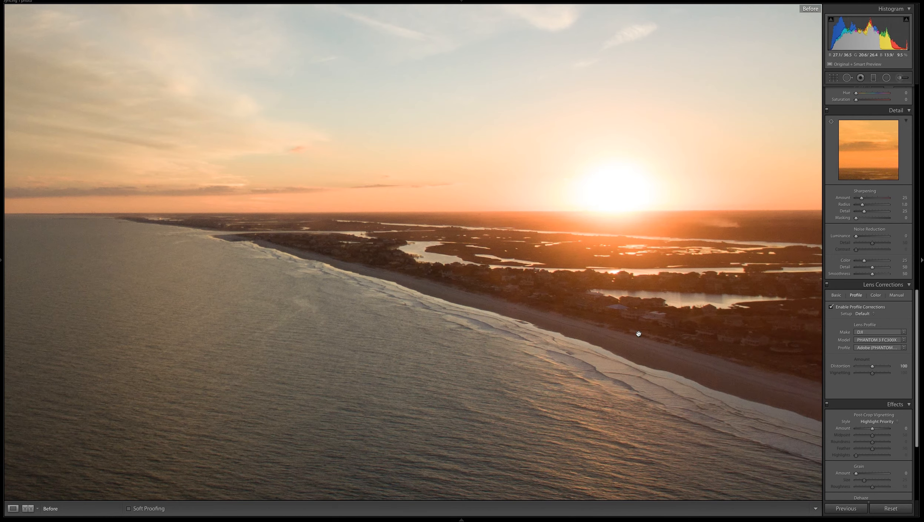
pyautogui.press('\\')
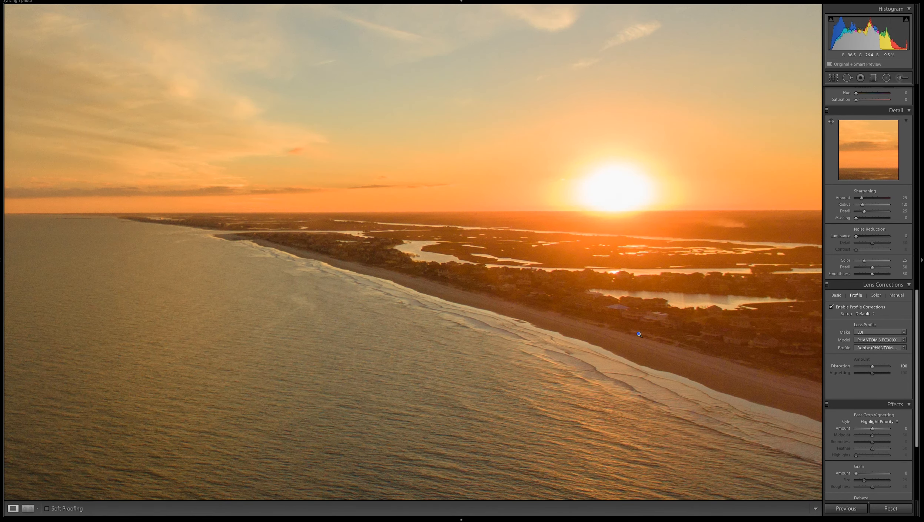
pyautogui.click(639, 333)
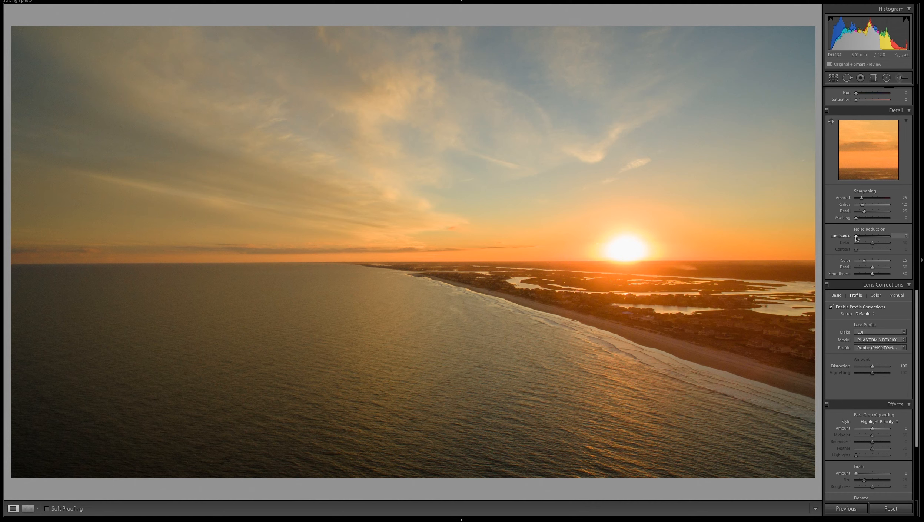
# Aim the detail preview at the beach shoreline, set noise reduction to 51 luminance and 70 color, and inspect the coast up close.
pyautogui.click(833, 122)
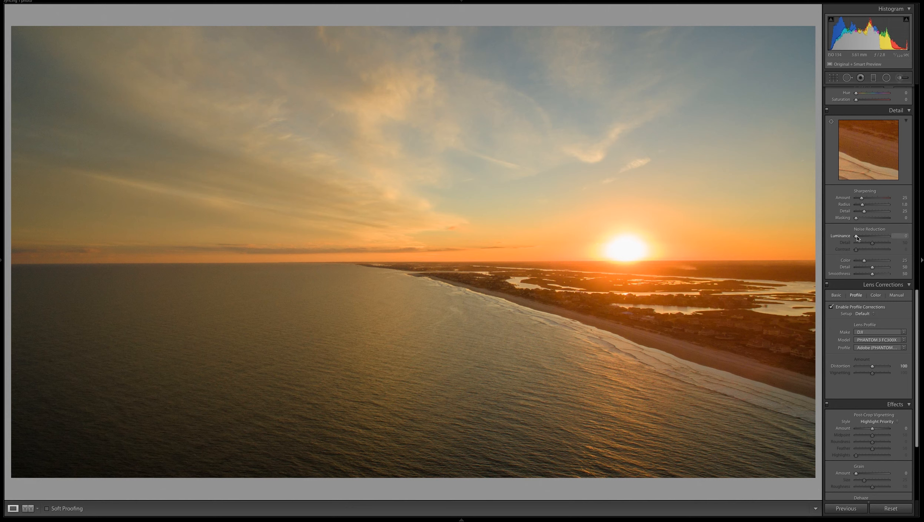
pyautogui.moveTo(862, 199)
pyautogui.mouseDown()
pyautogui.moveTo(886, 198)
pyautogui.moveTo(862, 198)
pyautogui.mouseUp()
pyautogui.moveTo(856, 236); pyautogui.dragTo(878, 240)
pyautogui.moveTo(878, 238)
pyautogui.mouseDown()
pyautogui.moveTo(888, 238)
pyautogui.moveTo(873, 241)
pyautogui.mouseUp()
pyautogui.moveTo(857, 251); pyautogui.dragTo(876, 253)
pyautogui.doubleClick(843, 249)
pyautogui.moveTo(864, 260); pyautogui.dragTo(878, 263)
pyautogui.click(645, 341)
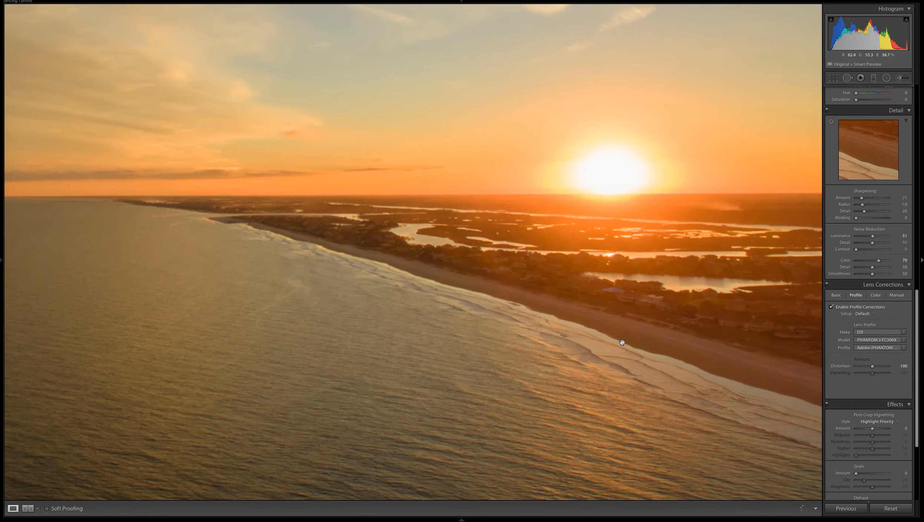
pyautogui.click(626, 329)
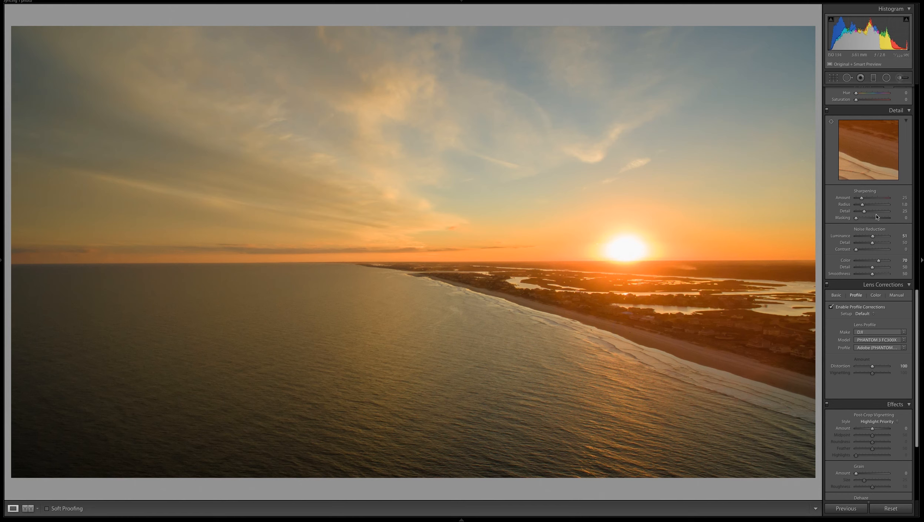
# Try a dark post-crop vignette of -31 and a light one of +69, resetting the amount to zero each time.
pyautogui.scroll(-3, 897, 285)
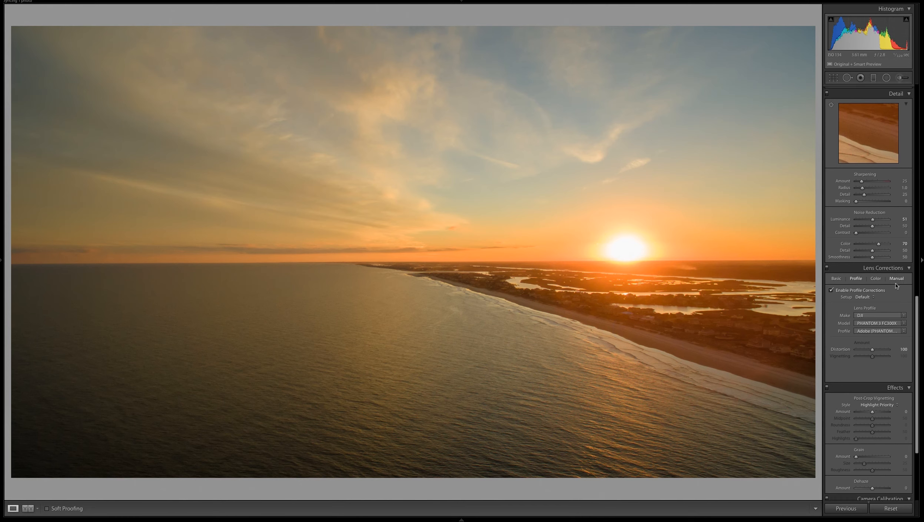
pyautogui.scroll(-5, 896, 286)
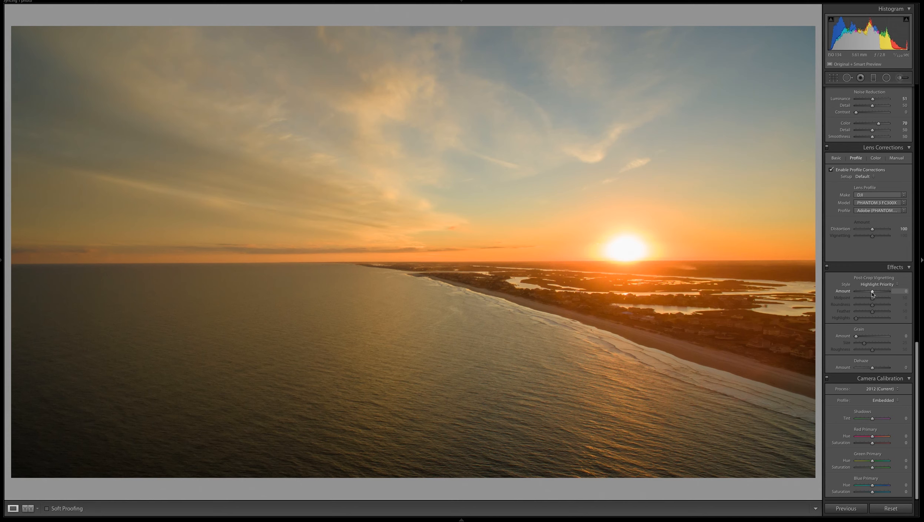
pyautogui.moveTo(872, 292); pyautogui.dragTo(867, 295)
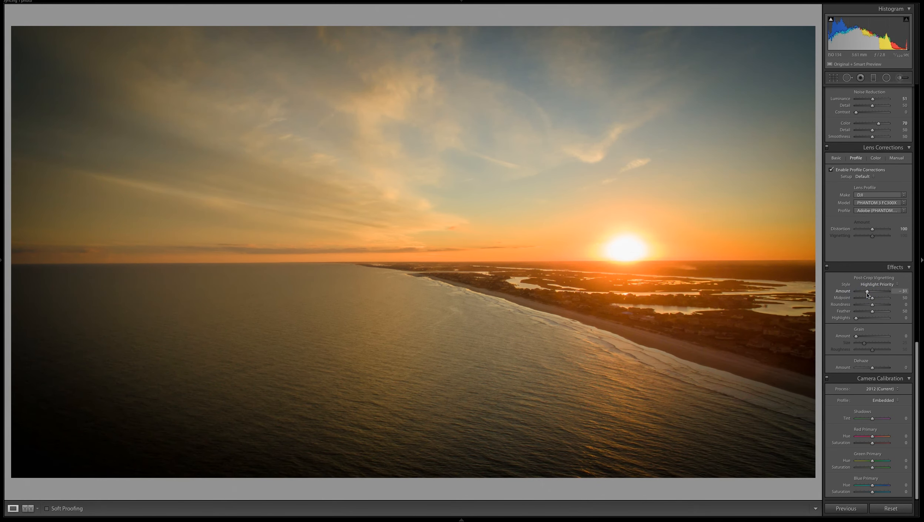
pyautogui.doubleClick(840, 293)
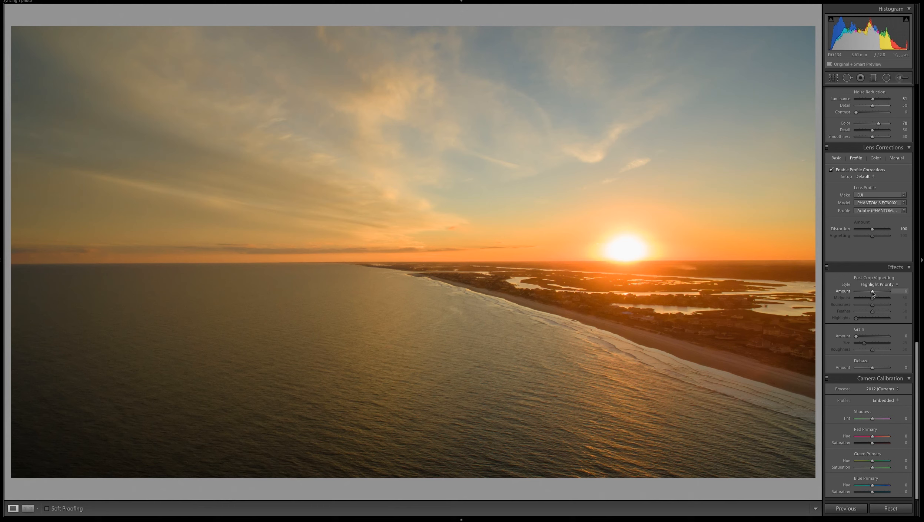
pyautogui.moveTo(872, 293); pyautogui.dragTo(884, 293)
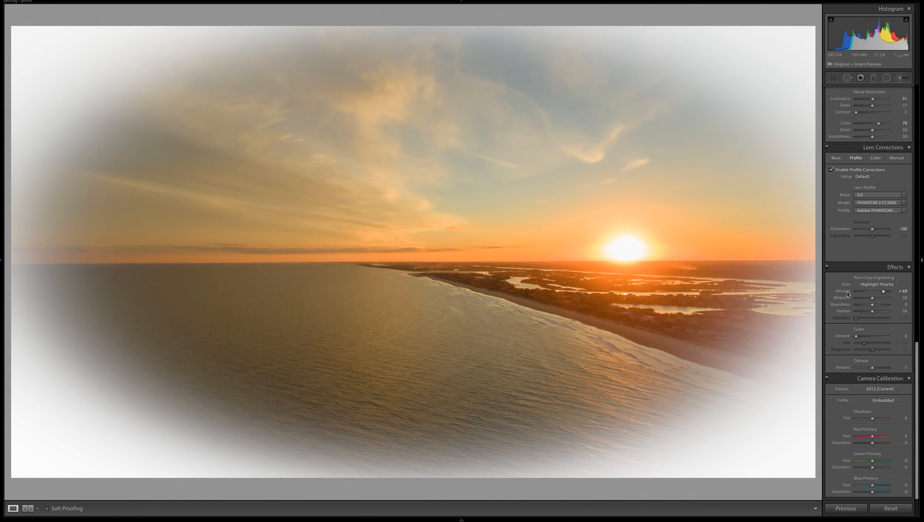
pyautogui.doubleClick(848, 294)
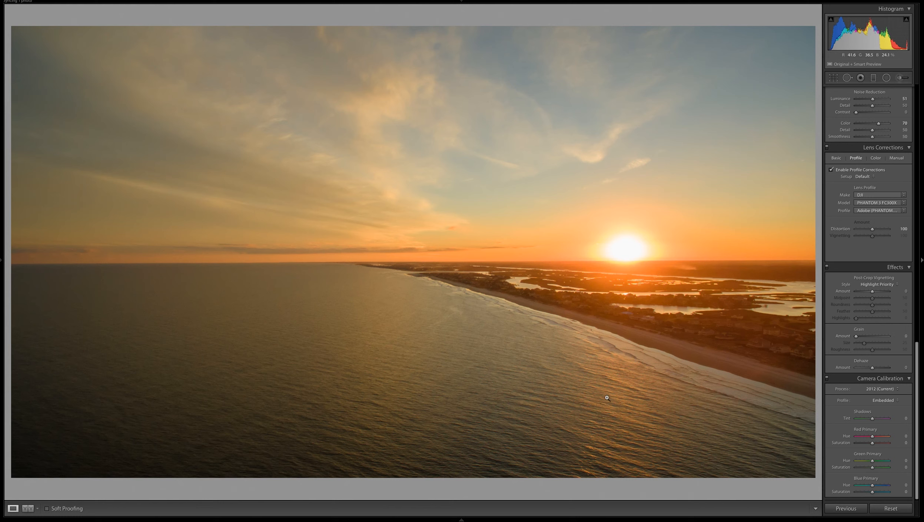
# Try a strong grain effect, inspect the water up close, and reset the grain amount to zero.
pyautogui.moveTo(855, 337); pyautogui.dragTo(884, 340)
pyautogui.click(578, 393)
pyautogui.doubleClick(844, 335)
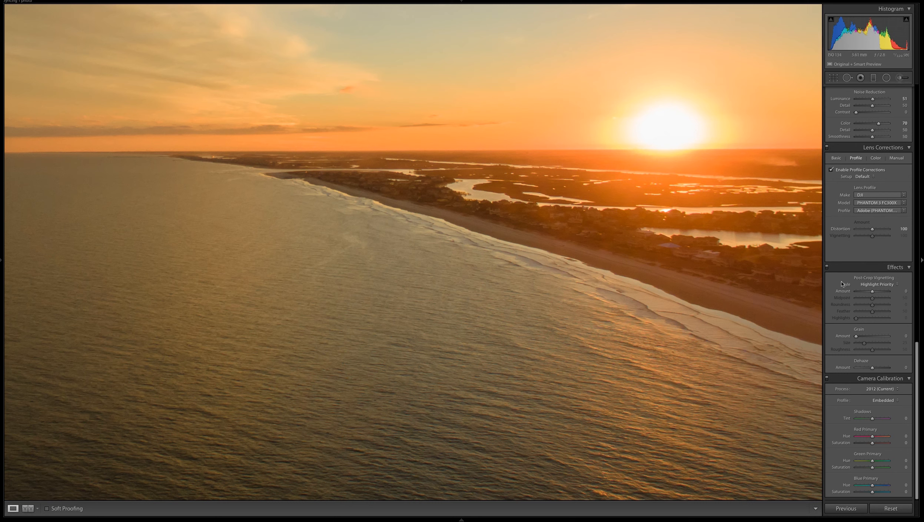
# Aim the detail preview at the water, set the color noise reduction smoothness to 89, and return to the full photo view.
pyautogui.scroll(5, 843, 283)
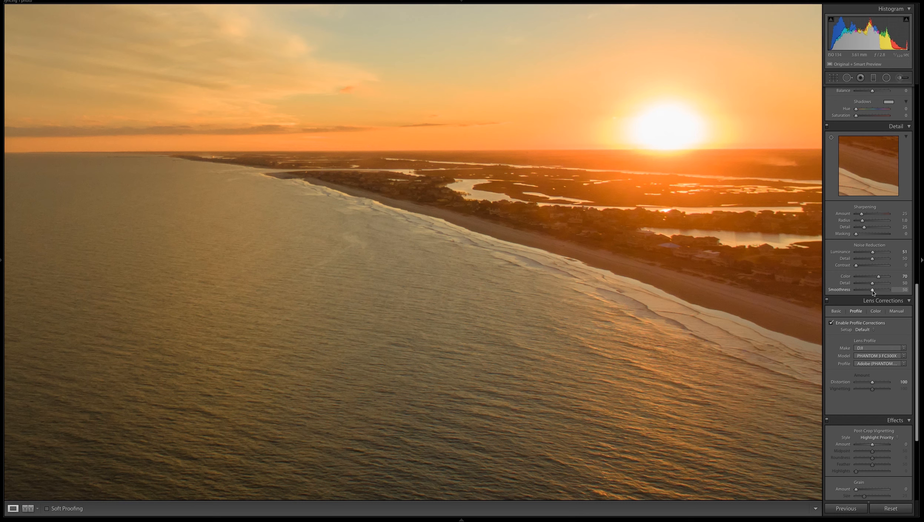
pyautogui.click(831, 137)
pyautogui.click(620, 373)
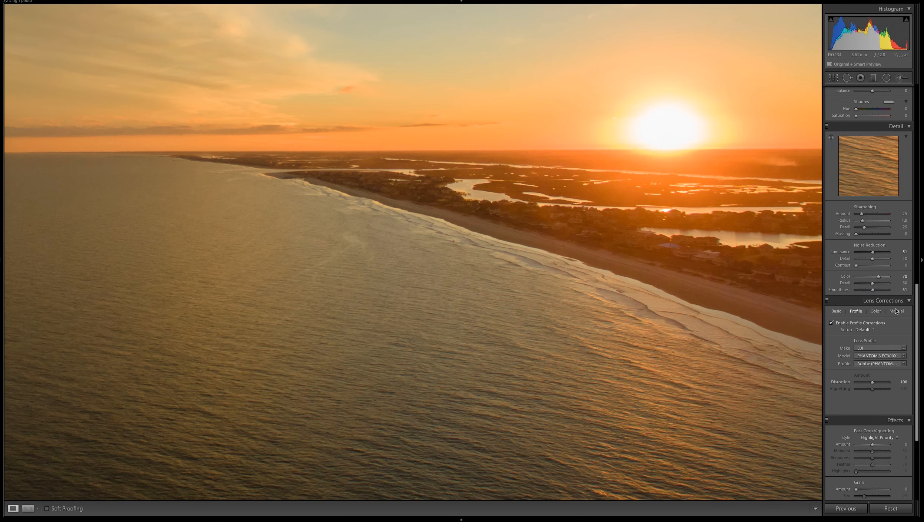
pyautogui.moveTo(873, 289); pyautogui.dragTo(885, 290)
pyautogui.click(661, 319)
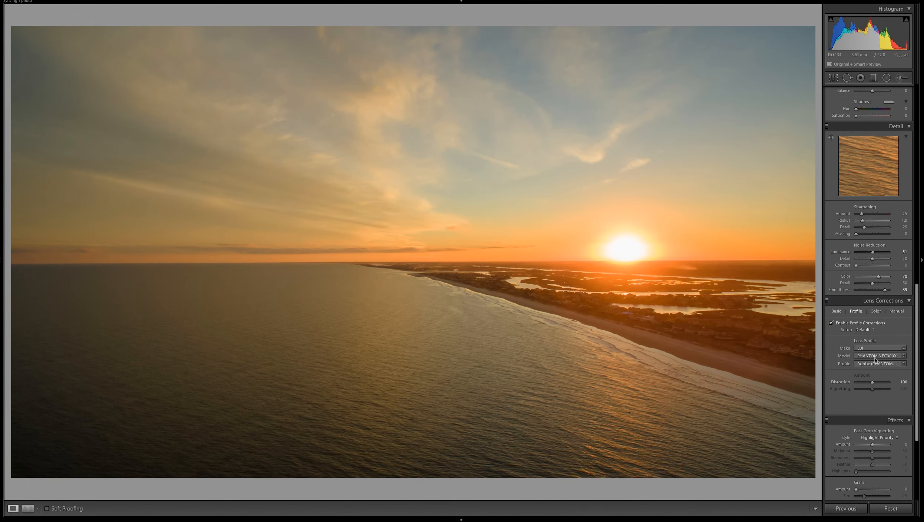
# Try a round radial filter centered on the sun, with its mask inverted to affect only the inside.
pyautogui.scroll(15, 876, 359)
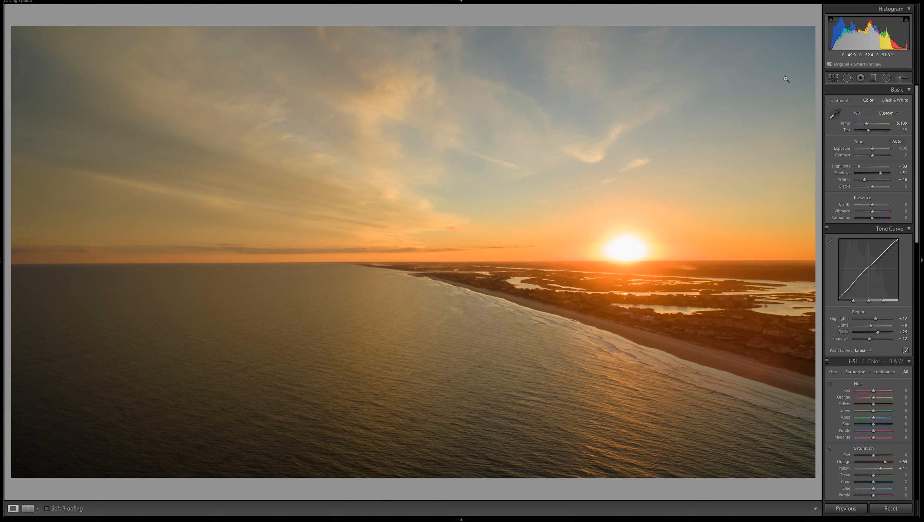
pyautogui.click(874, 77)
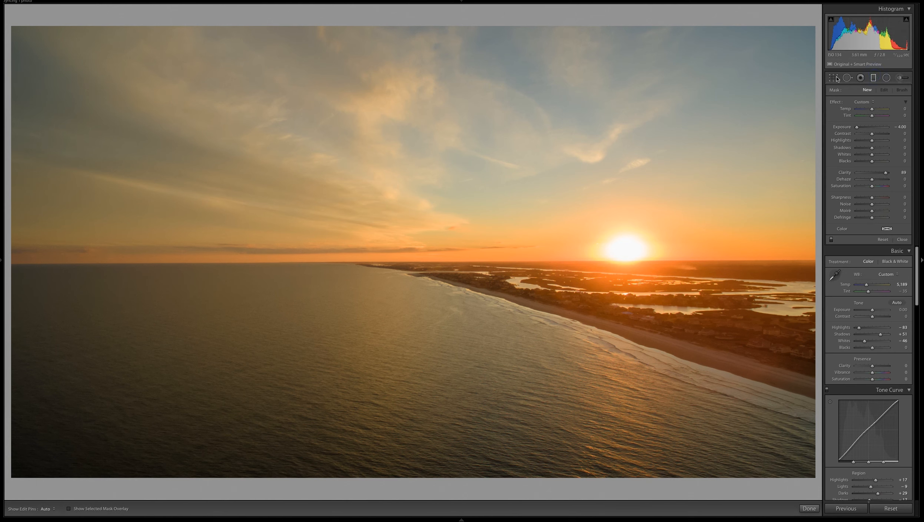
pyautogui.click(886, 79)
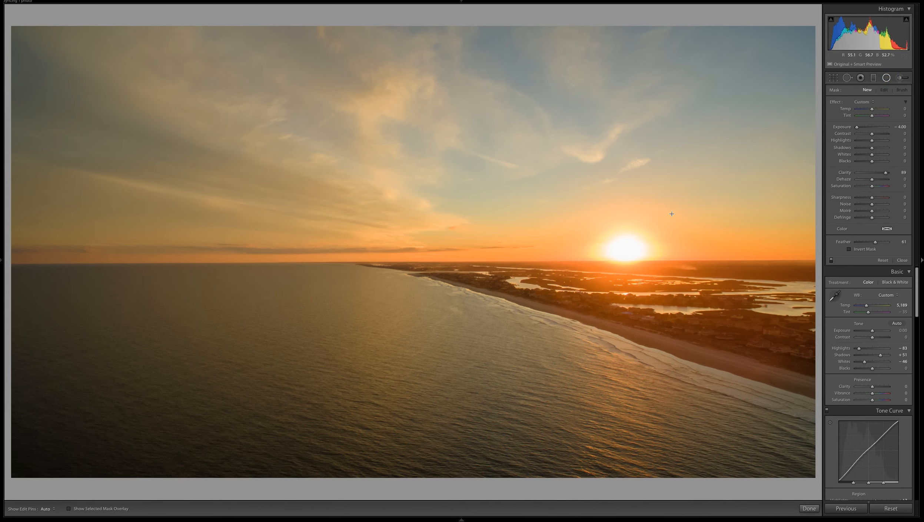
pyautogui.moveTo(603, 226); pyautogui.dragTo(648, 279)
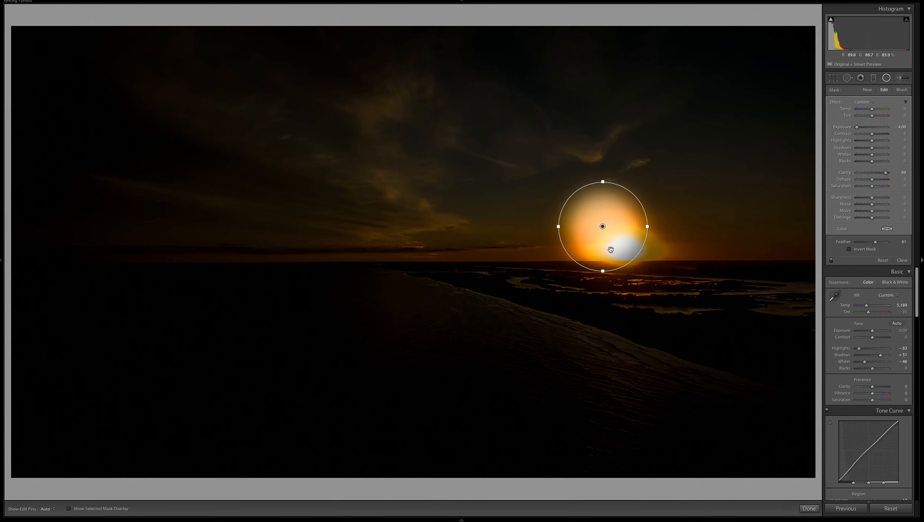
pyautogui.moveTo(611, 251); pyautogui.dragTo(634, 270)
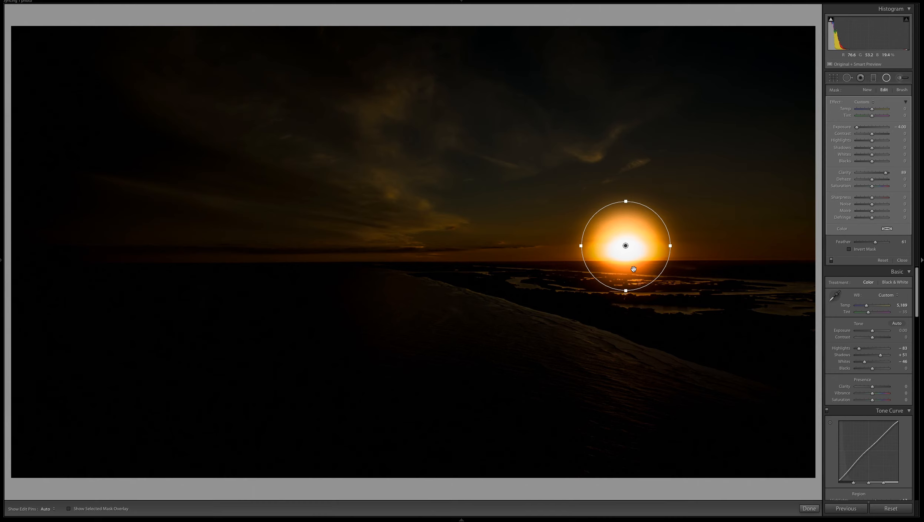
pyautogui.click(849, 249)
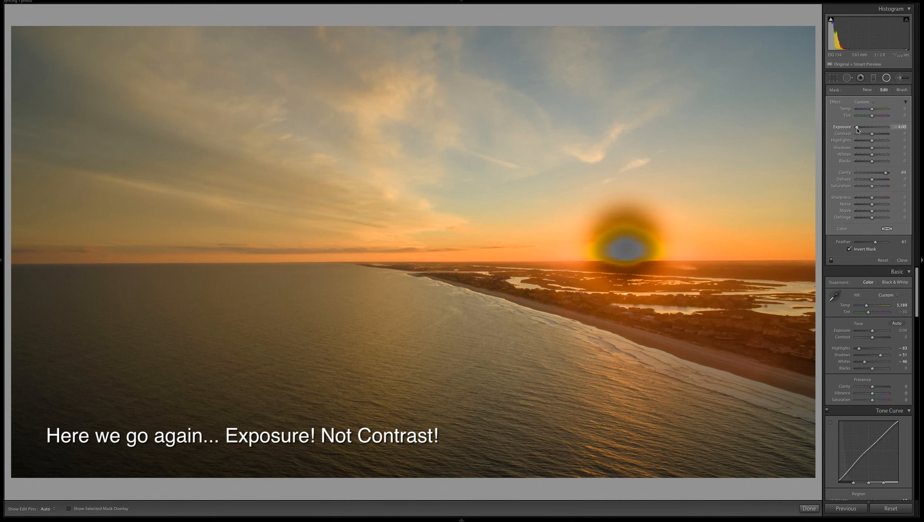
# Try exposure 4.00, higher contrast and lower highlights on the sun, reset the values, and remove the radial filter.
pyautogui.moveTo(858, 128); pyautogui.dragTo(914, 128)
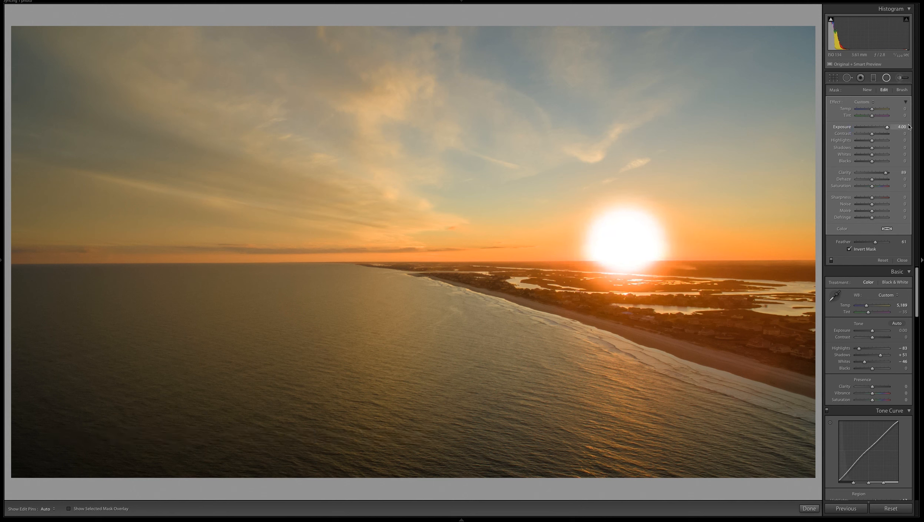
pyautogui.doubleClick(845, 126)
pyautogui.moveTo(873, 134)
pyautogui.mouseDown()
pyautogui.moveTo(853, 135)
pyautogui.moveTo(891, 137)
pyautogui.mouseUp()
pyautogui.doubleClick(844, 134)
pyautogui.doubleClick(845, 173)
pyautogui.moveTo(873, 141); pyautogui.dragTo(841, 149)
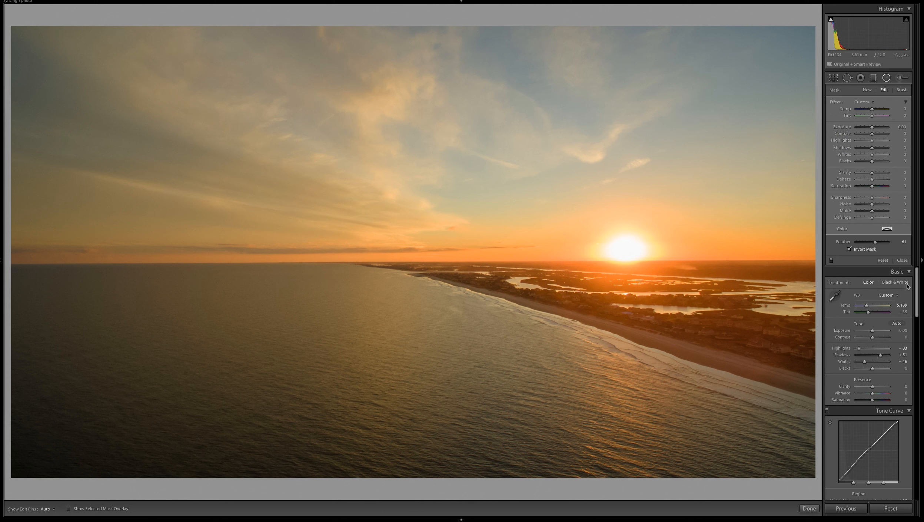
pyautogui.click(884, 261)
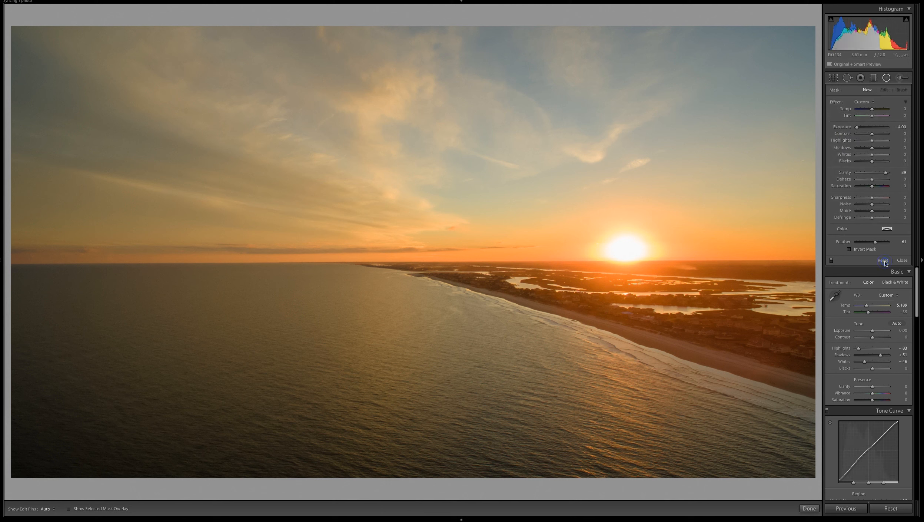
# Add a graduated filter over the sky, shift its center down near the horizon, and narrow its transition band.
pyautogui.press('m')
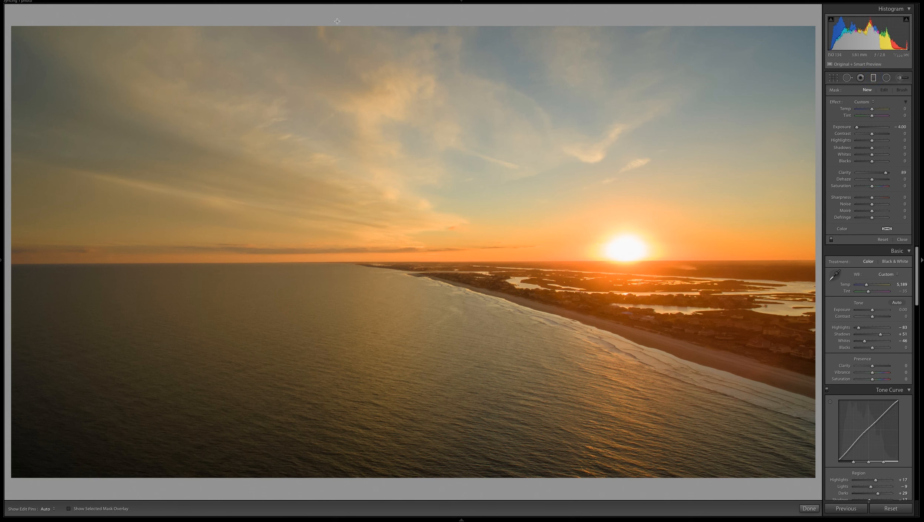
pyautogui.moveTo(337, 20); pyautogui.dragTo(347, 237)
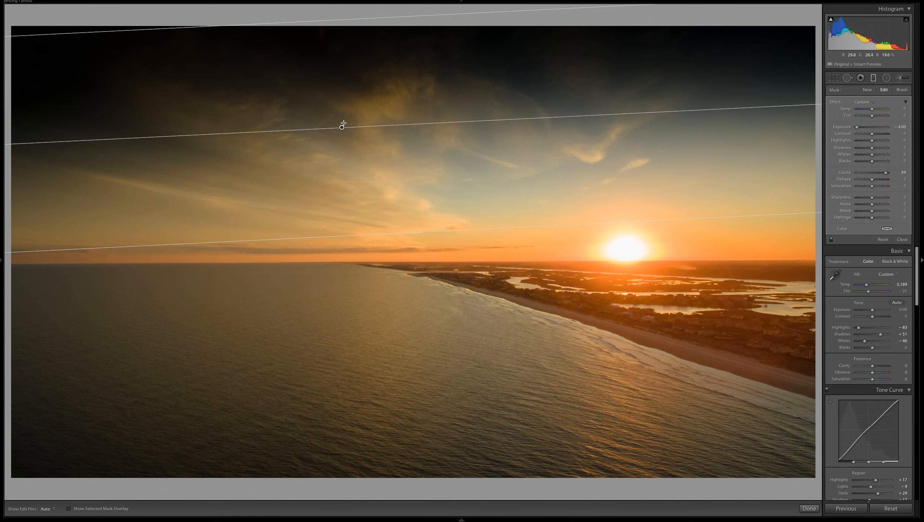
pyautogui.moveTo(341, 128); pyautogui.dragTo(351, 215)
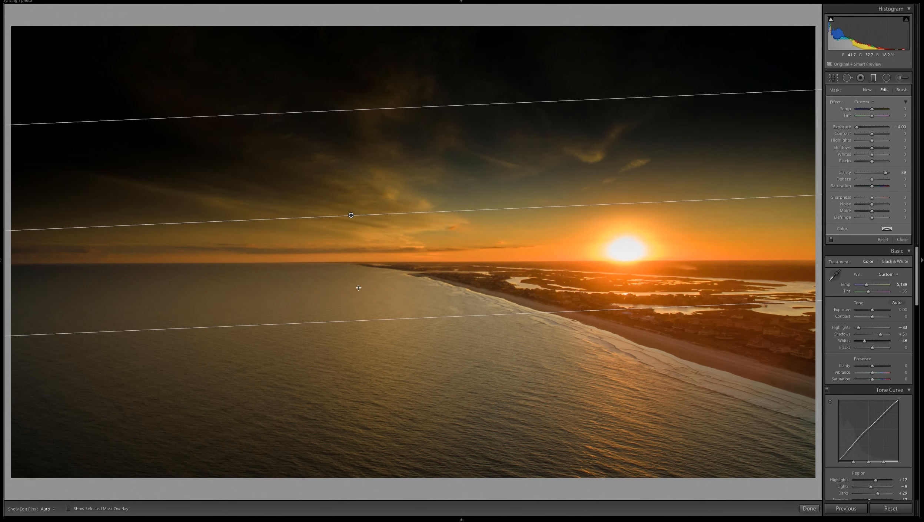
pyautogui.moveTo(359, 323); pyautogui.dragTo(350, 231)
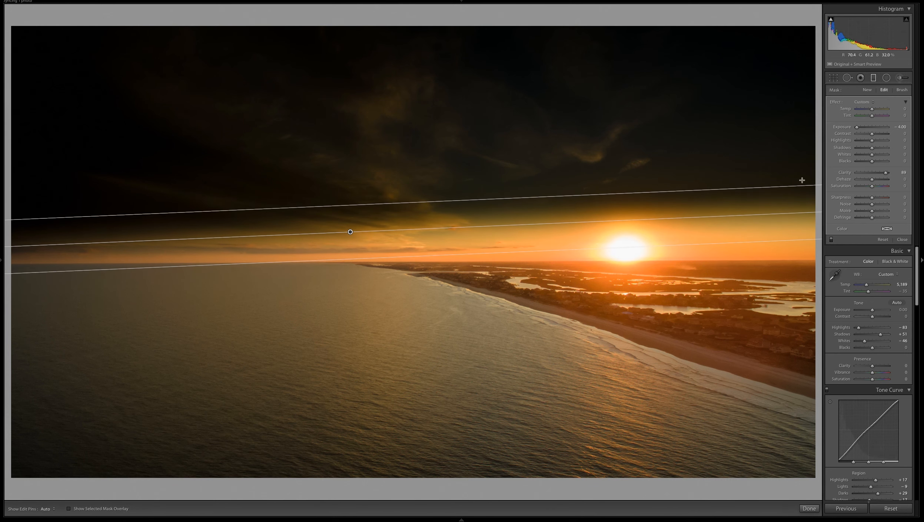
# Reset the sky graduated filter's exposure to zero and set its contrast to 29.
pyautogui.doubleClick(844, 127)
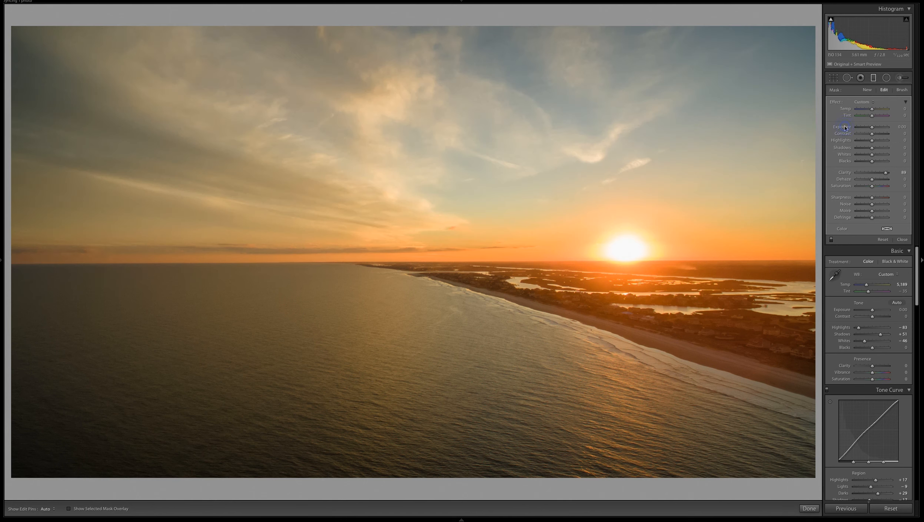
pyautogui.moveTo(872, 134)
pyautogui.mouseDown()
pyautogui.moveTo(888, 136)
pyautogui.moveTo(867, 138)
pyautogui.moveTo(877, 139)
pyautogui.mouseUp()
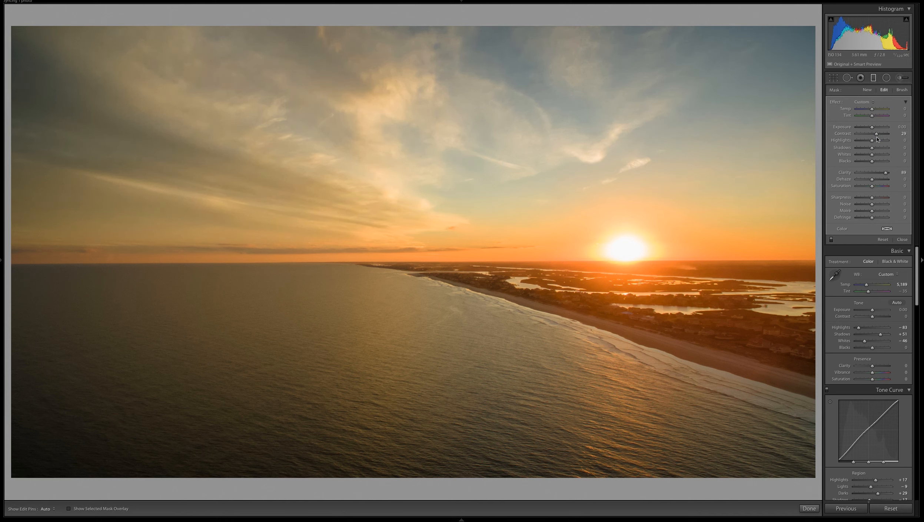
# Set the sky graduated filter's clarity to 24 and compare the photo with the filter off and on.
pyautogui.moveTo(886, 174)
pyautogui.mouseDown()
pyautogui.moveTo(858, 181)
pyautogui.moveTo(894, 176)
pyautogui.moveTo(872, 178)
pyautogui.mouseUp()
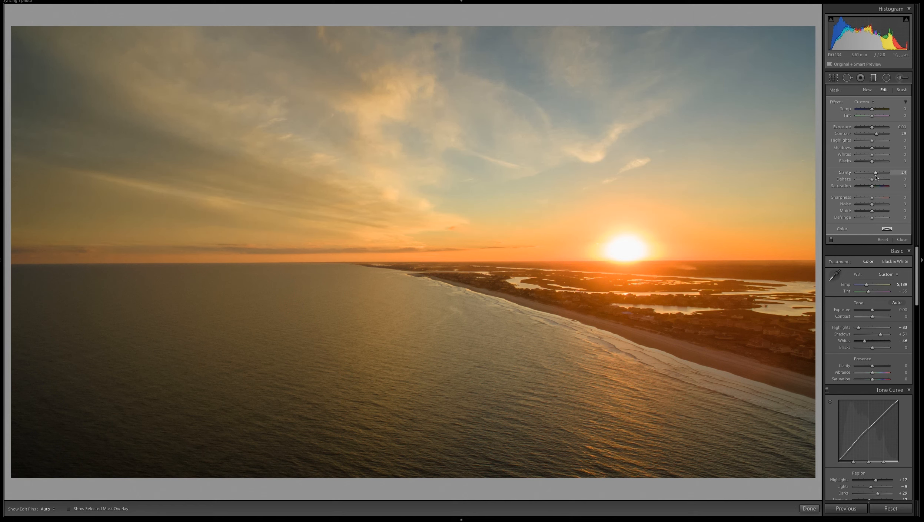
pyautogui.click(832, 240)
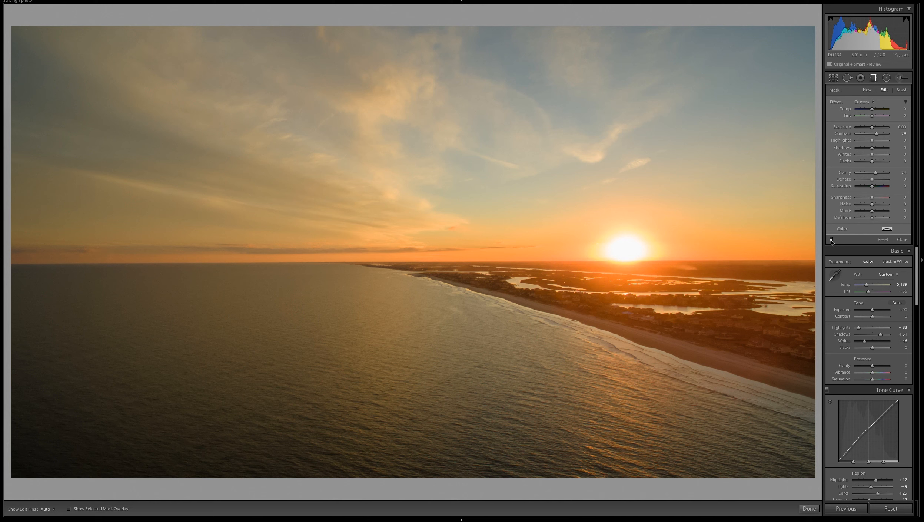
pyautogui.click(831, 240)
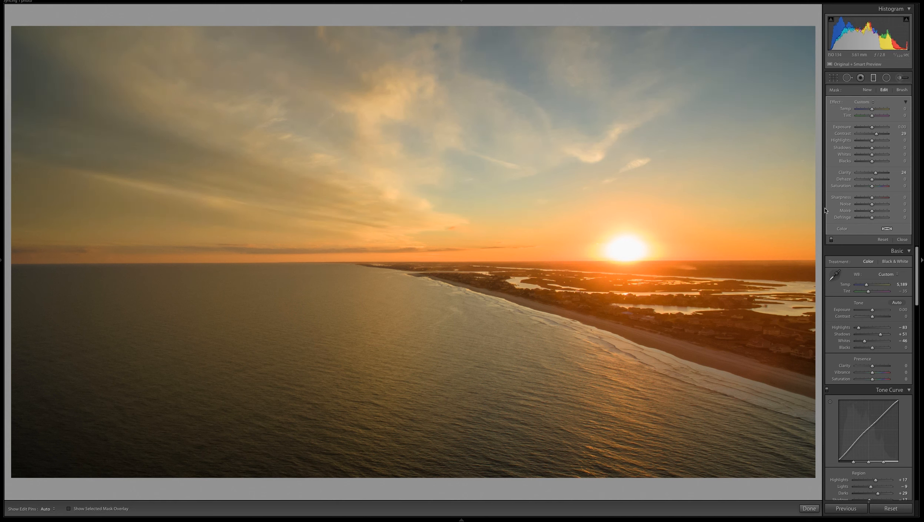
# Try sharpness, dehaze and shadows adjustments on the sky graduated filter and reset each one to zero.
pyautogui.moveTo(873, 199); pyautogui.dragTo(892, 198)
pyautogui.doubleClick(848, 199)
pyautogui.moveTo(873, 181)
pyautogui.mouseDown()
pyautogui.moveTo(882, 183)
pyautogui.moveTo(873, 185)
pyautogui.mouseUp()
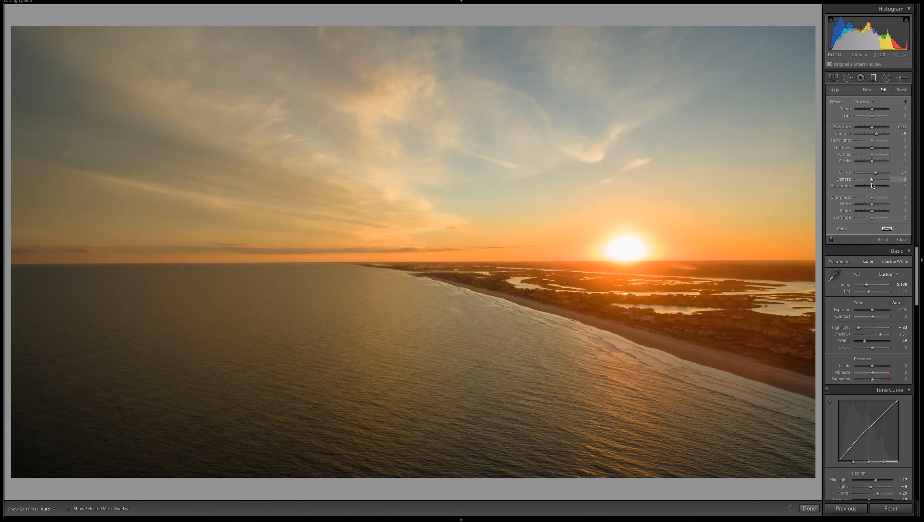
pyautogui.doubleClick(845, 180)
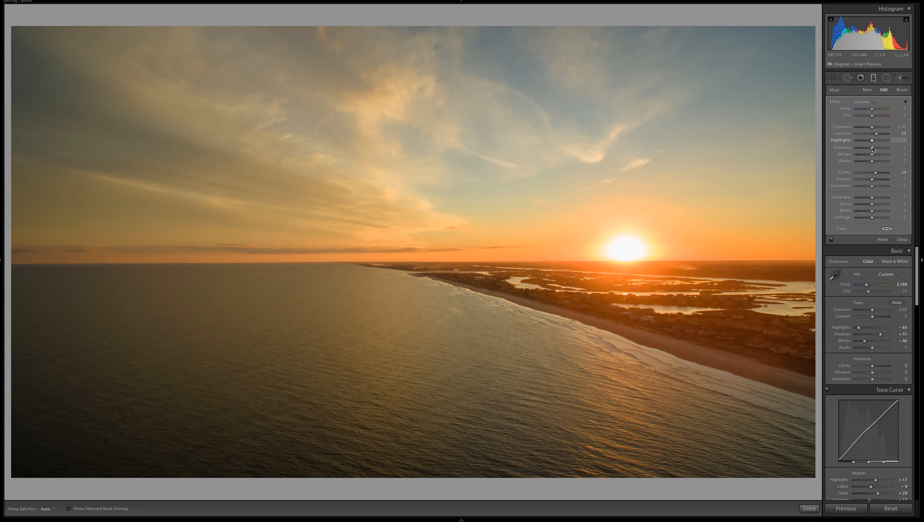
pyautogui.moveTo(873, 149)
pyautogui.mouseDown()
pyautogui.moveTo(885, 148)
pyautogui.moveTo(855, 150)
pyautogui.mouseUp()
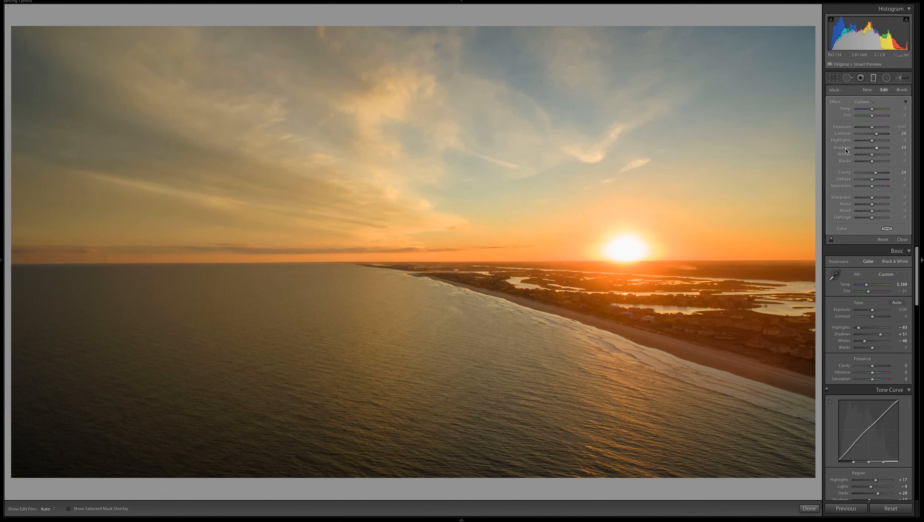
pyautogui.doubleClick(847, 148)
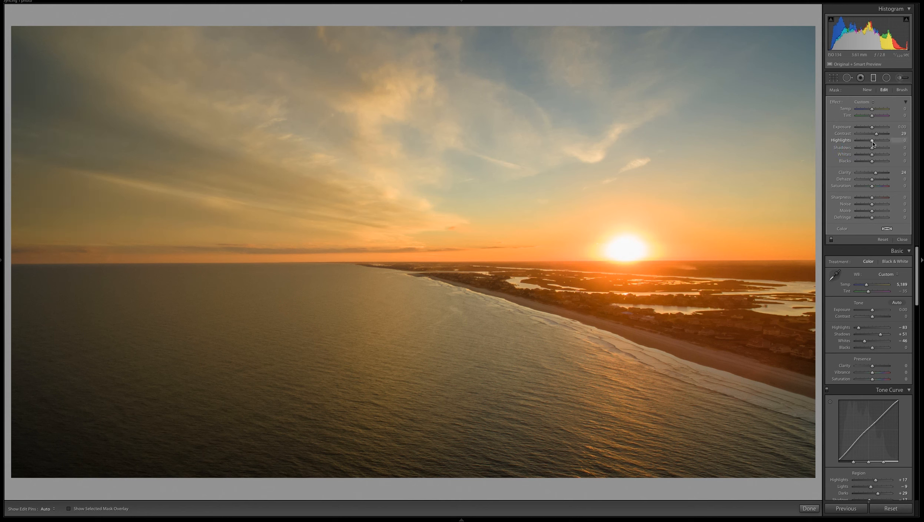
# Set the sky graduated filter's highlights to 18 and whites to 33, and close the filter.
pyautogui.moveTo(874, 144)
pyautogui.mouseDown()
pyautogui.moveTo(886, 143)
pyautogui.moveTo(875, 143)
pyautogui.mouseUp()
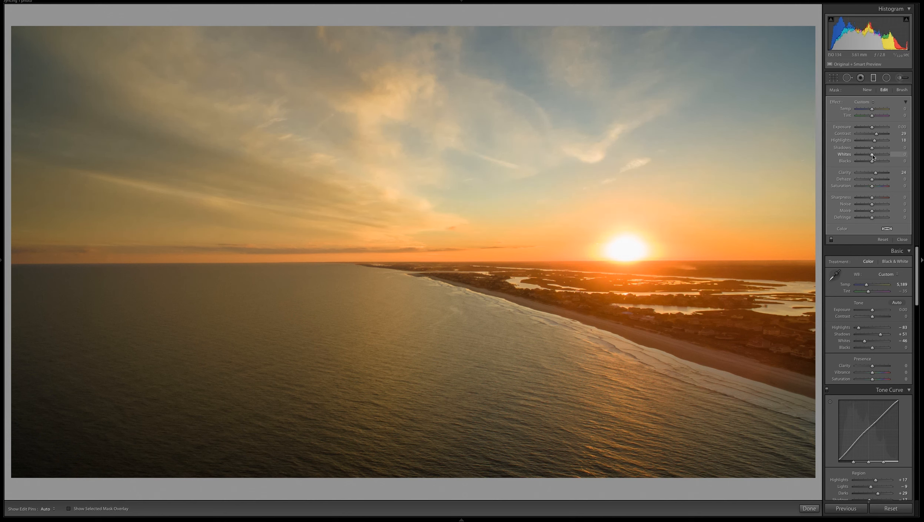
pyautogui.moveTo(873, 156)
pyautogui.mouseDown()
pyautogui.moveTo(866, 157)
pyautogui.moveTo(879, 162)
pyautogui.mouseUp()
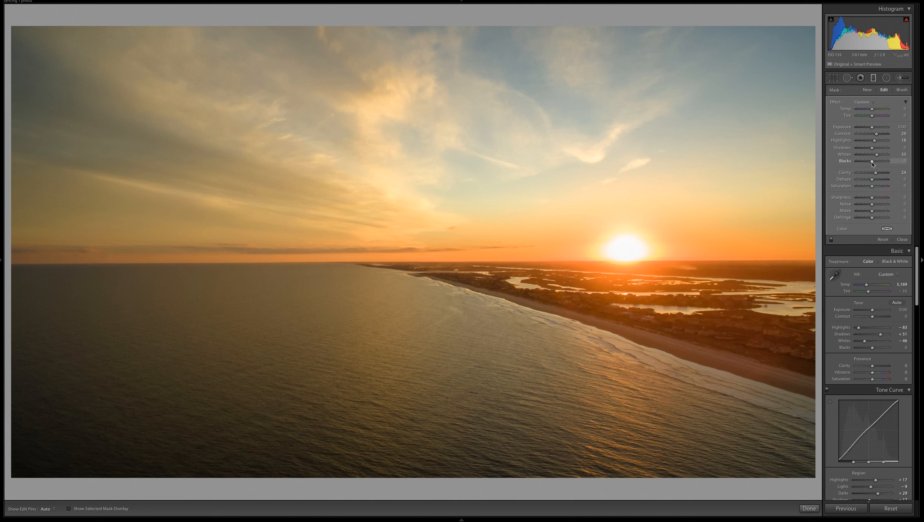
pyautogui.click(902, 239)
# Add a second graduated filter over the water, tilted along the shoreline, and adjust its transition band.
pyautogui.click(873, 78)
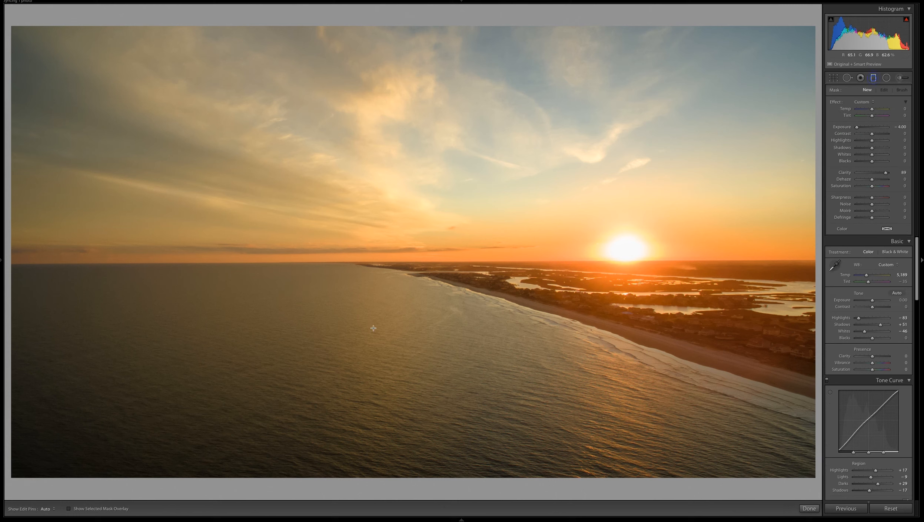
pyautogui.click(350, 231)
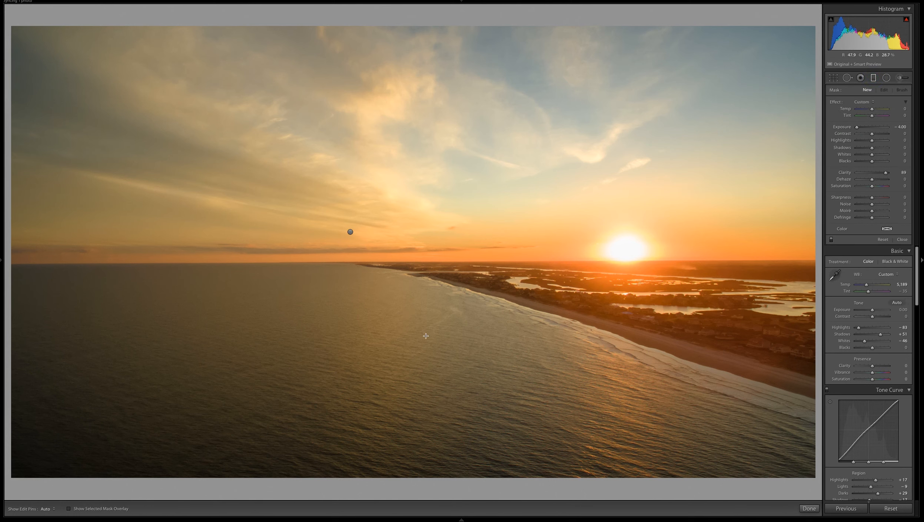
pyautogui.moveTo(427, 351); pyautogui.dragTo(436, 307)
pyautogui.moveTo(563, 335); pyautogui.dragTo(563, 281)
pyautogui.moveTo(563, 380); pyautogui.dragTo(563, 416)
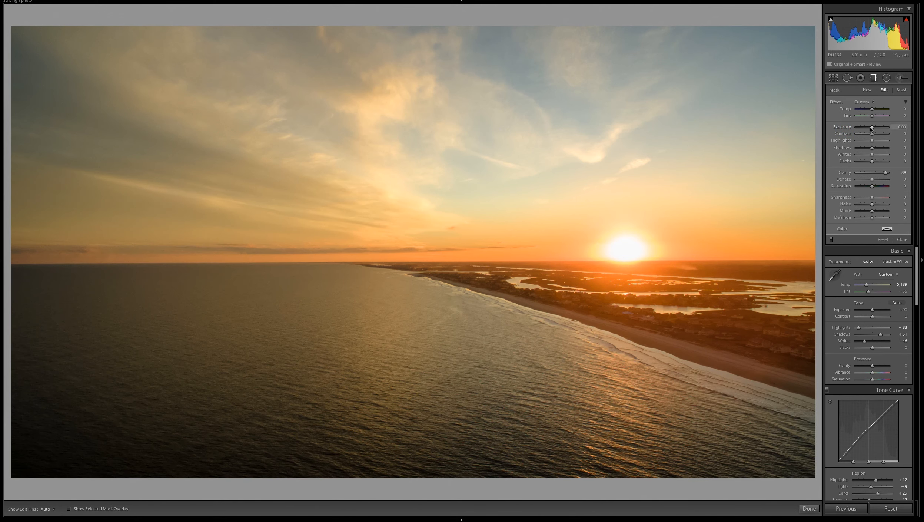
# Reset the water filter's exposure to zero, and set its highlights to 82 and shadows to 46.
pyautogui.moveTo(872, 128)
pyautogui.mouseDown()
pyautogui.moveTo(882, 130)
pyautogui.moveTo(872, 135)
pyautogui.mouseUp()
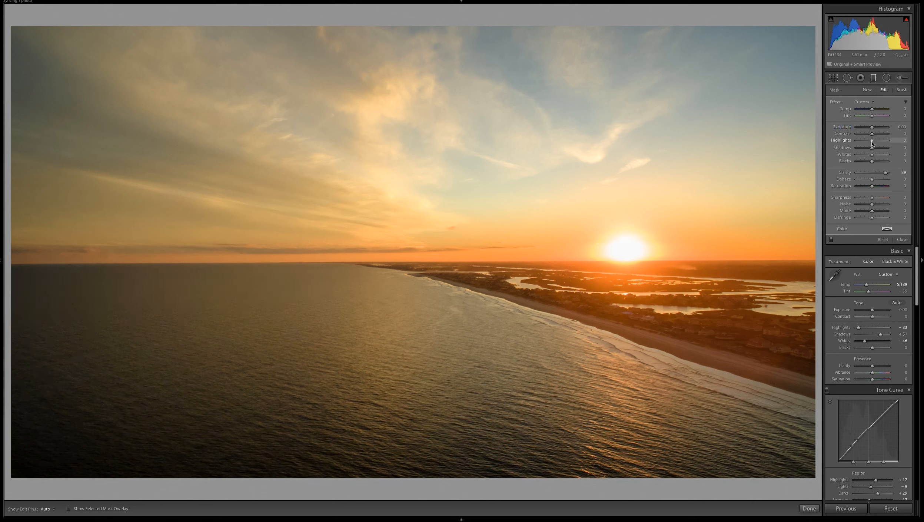
pyautogui.moveTo(872, 140); pyautogui.dragTo(890, 140)
pyautogui.moveTo(872, 148)
pyautogui.mouseDown()
pyautogui.moveTo(892, 151)
pyautogui.moveTo(874, 155)
pyautogui.mouseUp()
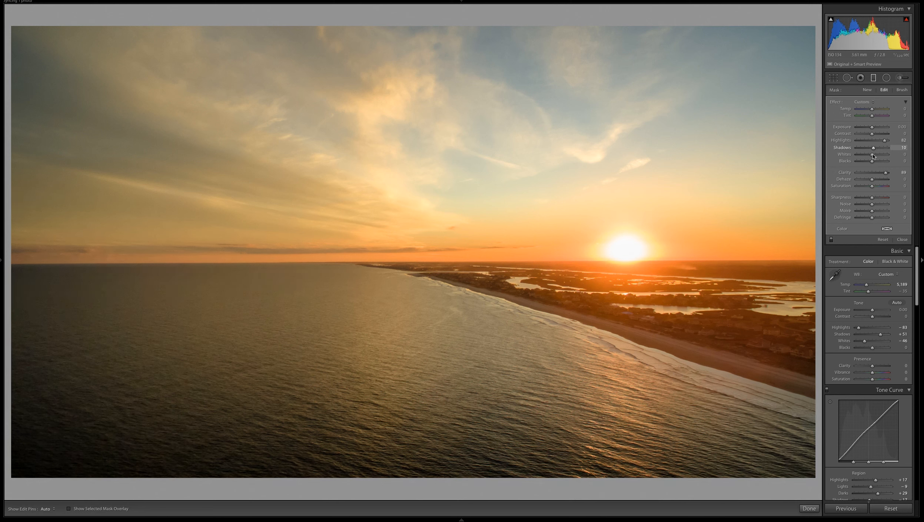
pyautogui.doubleClick(851, 149)
pyautogui.moveTo(873, 149); pyautogui.dragTo(881, 150)
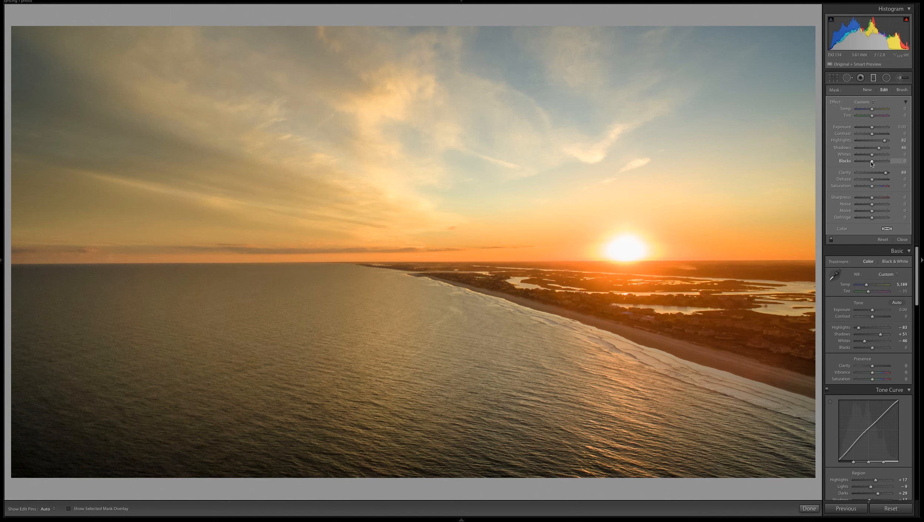
pyautogui.moveTo(872, 162)
pyautogui.mouseDown()
pyautogui.moveTo(861, 162)
pyautogui.moveTo(881, 162)
pyautogui.moveTo(870, 163)
pyautogui.mouseUp()
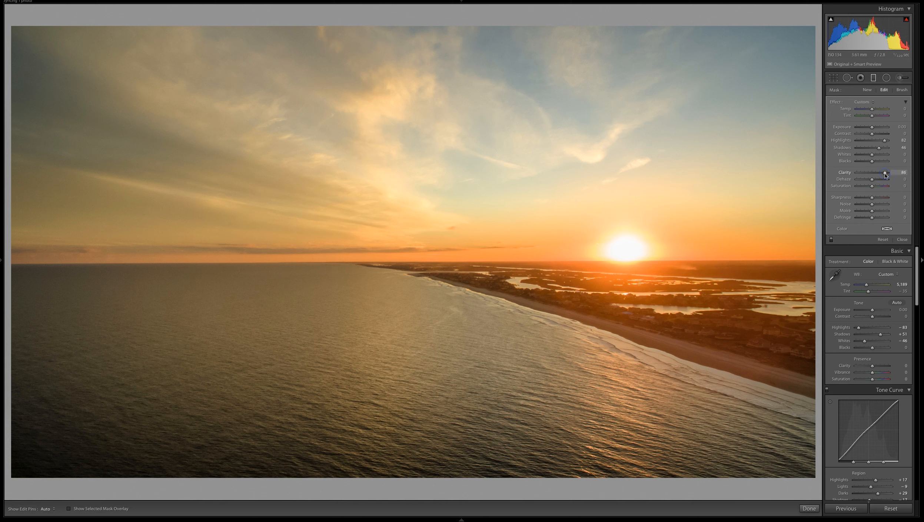
# Soften the water by trying strong negative clarity values and setting the filter's clarity to -48.
pyautogui.moveTo(885, 174); pyautogui.dragTo(846, 174)
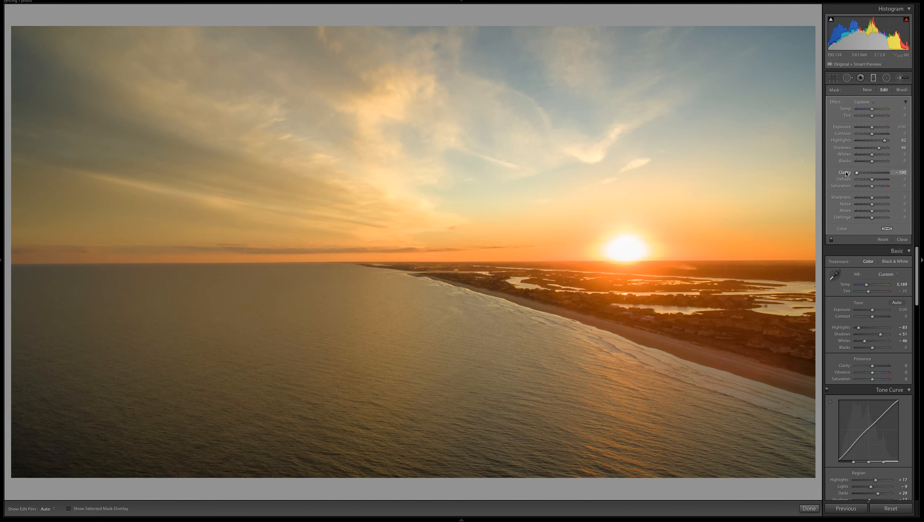
pyautogui.moveTo(846, 174); pyautogui.dragTo(863, 183)
pyautogui.moveTo(635, 365)
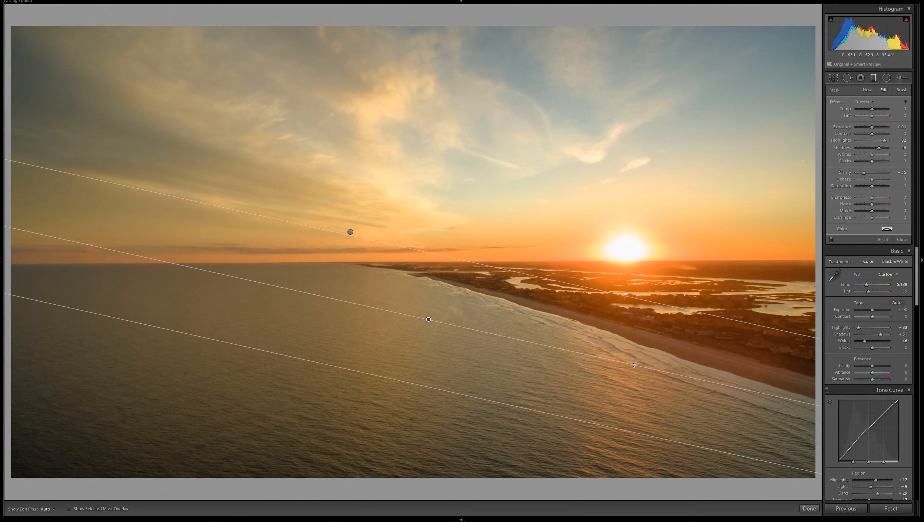
pyautogui.doubleClick(844, 173)
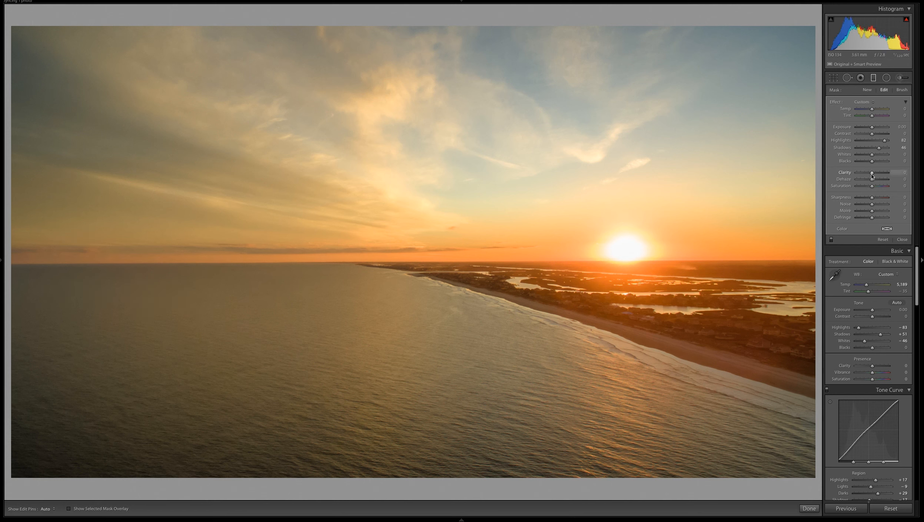
pyautogui.moveTo(873, 174); pyautogui.dragTo(864, 175)
pyautogui.moveTo(865, 175); pyautogui.dragTo(865, 176)
# Try noise and defringe changes on the water filter, leave both at zero, and set moiré to -63.
pyautogui.moveTo(873, 207); pyautogui.dragTo(902, 208)
pyautogui.moveTo(888, 206); pyautogui.dragTo(858, 207)
pyautogui.moveTo(872, 211); pyautogui.dragTo(886, 210)
pyautogui.moveTo(888, 213); pyautogui.dragTo(863, 217)
pyautogui.moveTo(873, 222); pyautogui.dragTo(876, 222)
# Compare the photo with the graduated filters off and on, leave them on, and close the filter.
pyautogui.click(832, 240)
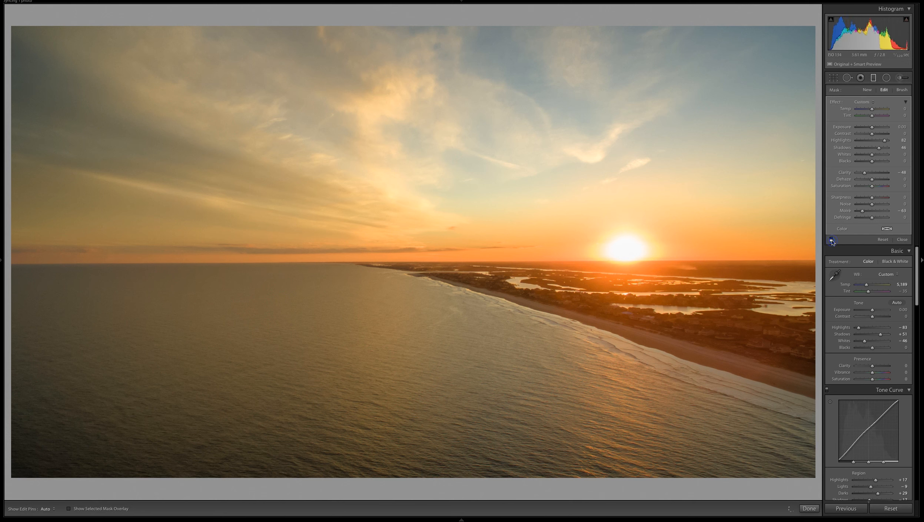
pyautogui.click(832, 239)
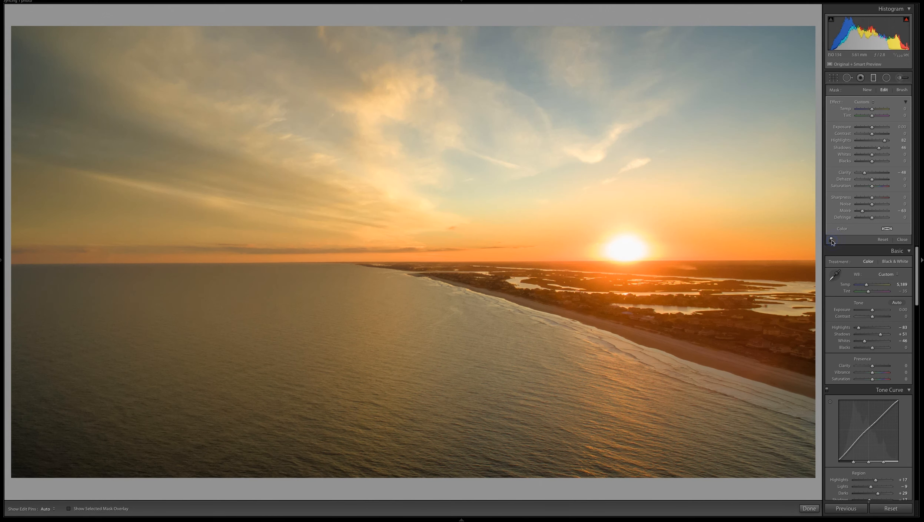
pyautogui.click(832, 239)
pyautogui.click(832, 239)
pyautogui.click(902, 239)
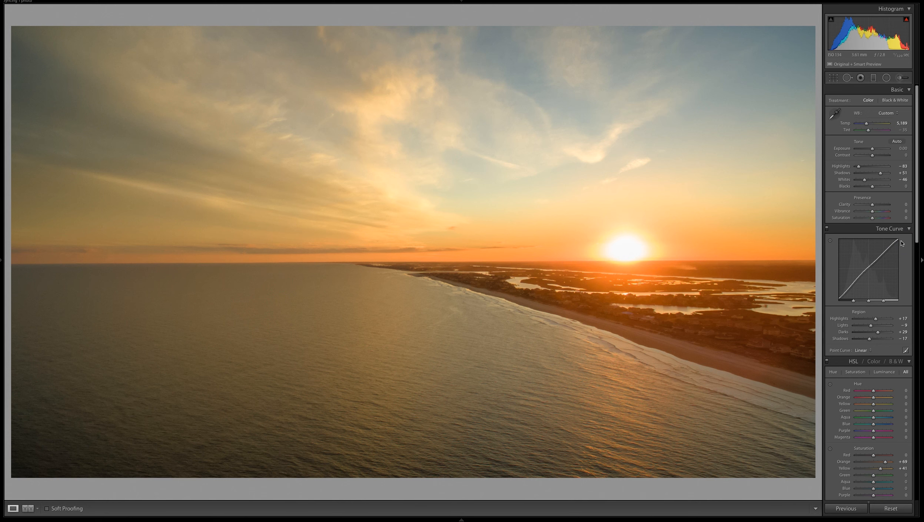
# Compare the original photo with the edited version several times, ending on the edited version.
pyautogui.press('\\')
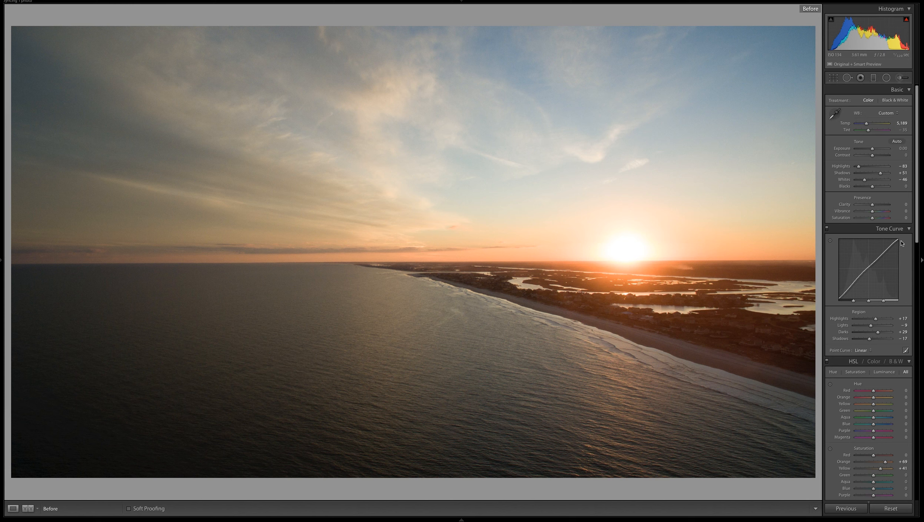
pyautogui.press('\\')
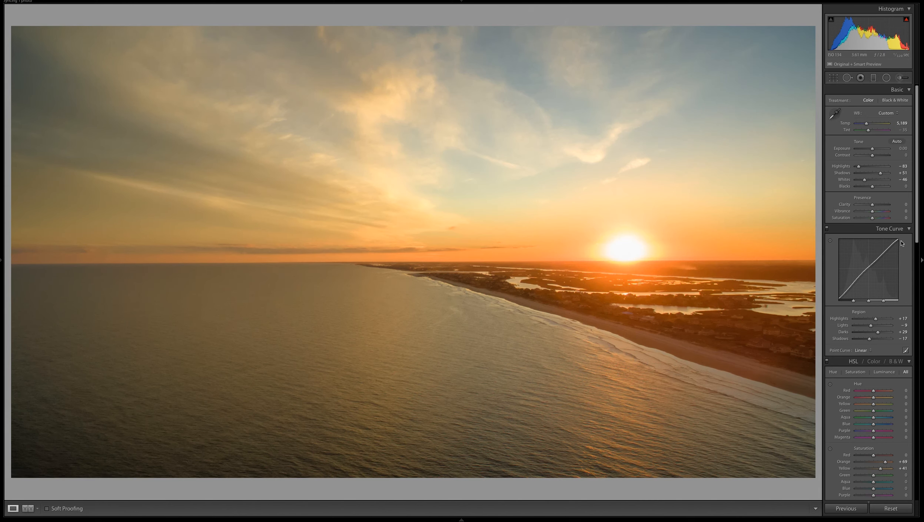
pyautogui.press('\\')
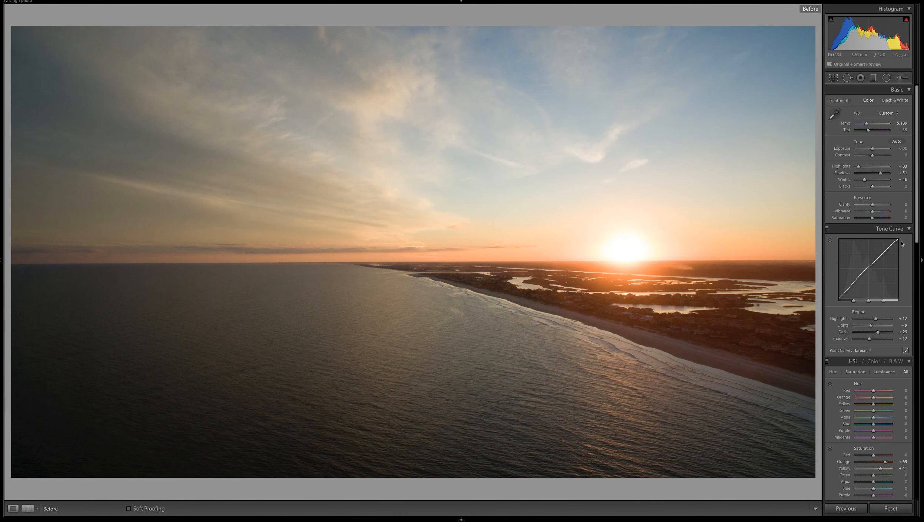
pyautogui.press('\\')
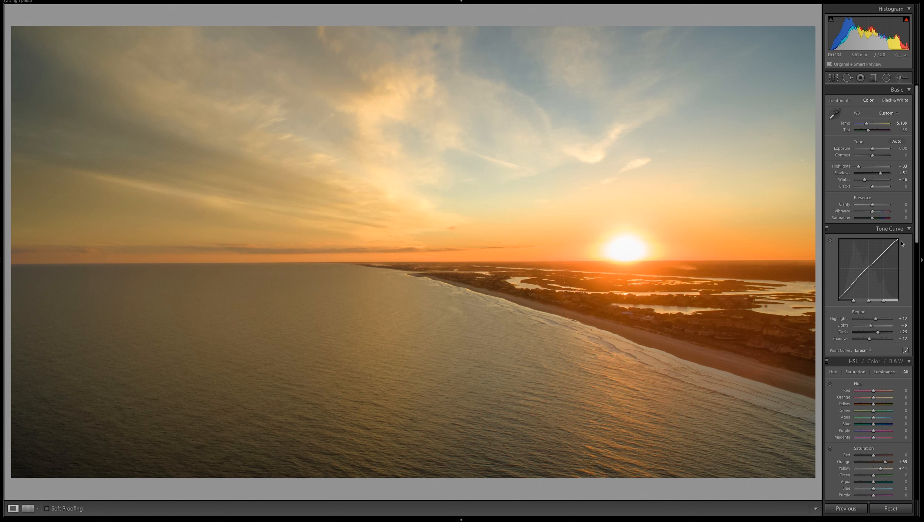
pyautogui.press('\\')
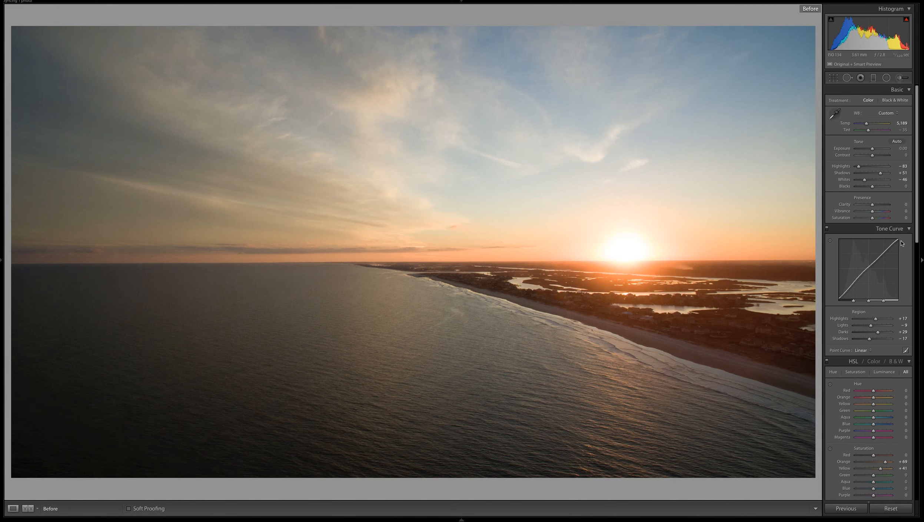
pyautogui.press('\\')
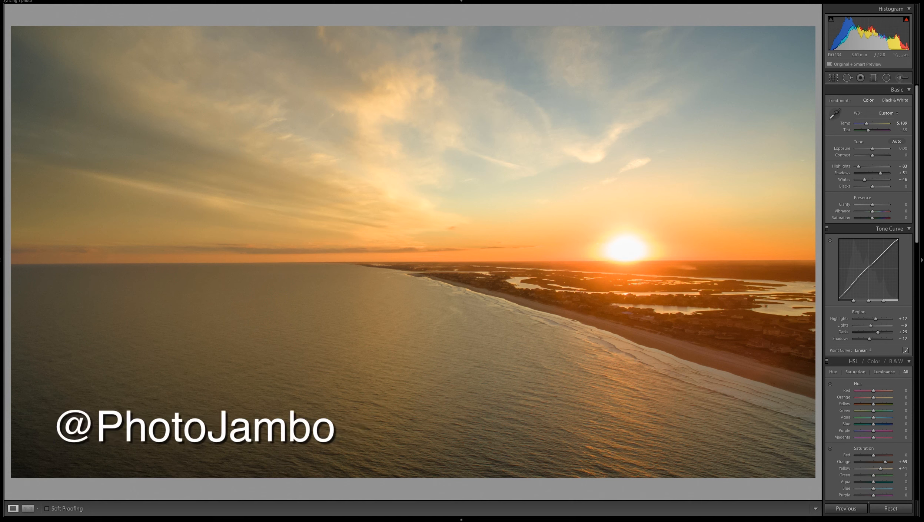
pyautogui.click(728, 1)
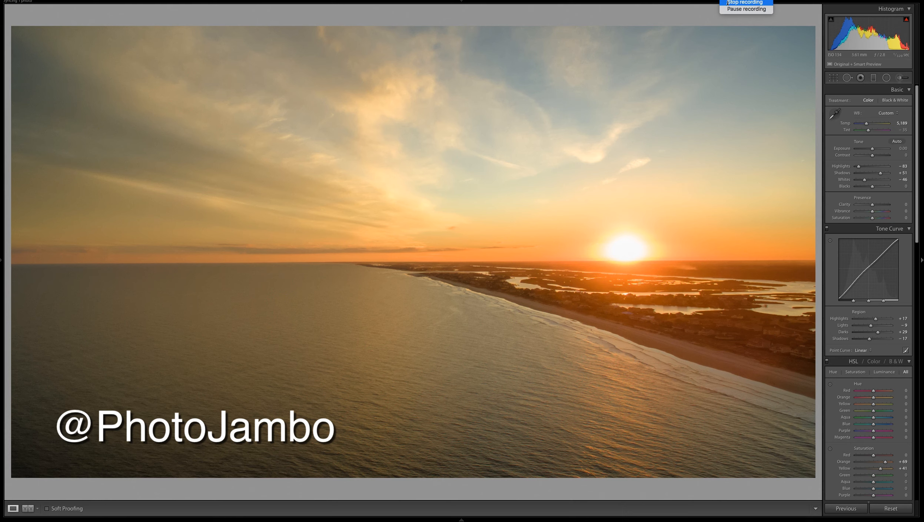